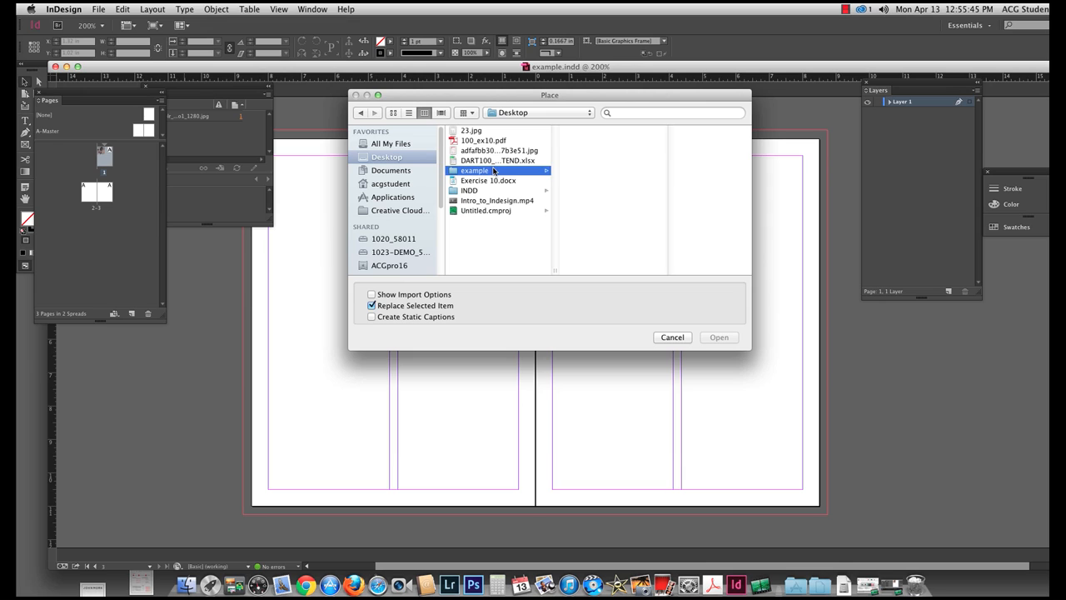
Load the fifth tumblr JPEG, the window photo, from the Desktop's example/images folder for placing.
left_click(587, 151)
left_click(666, 170)
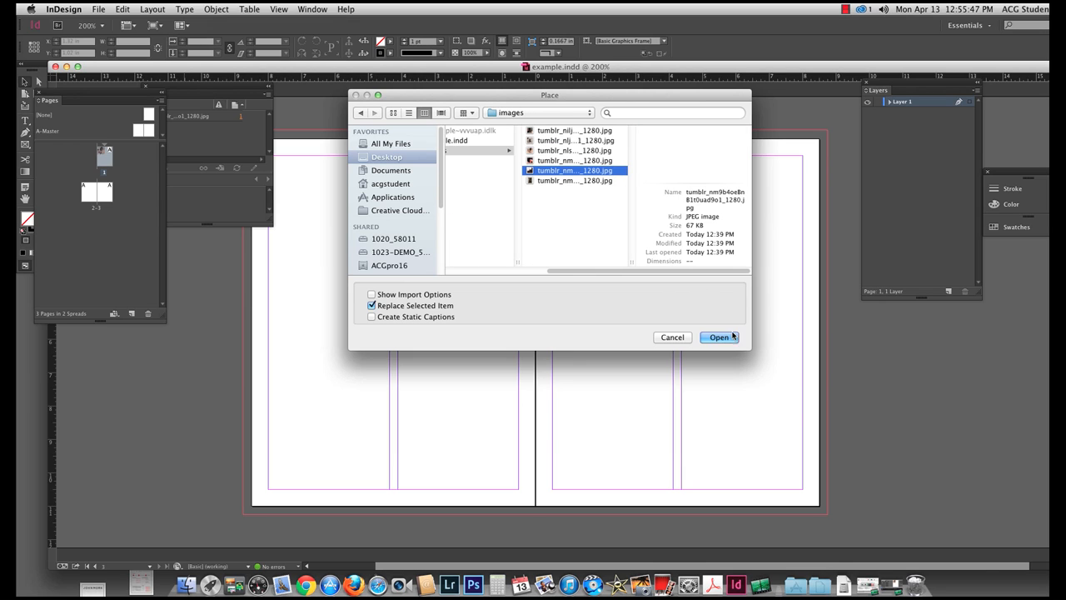
left_click(719, 337)
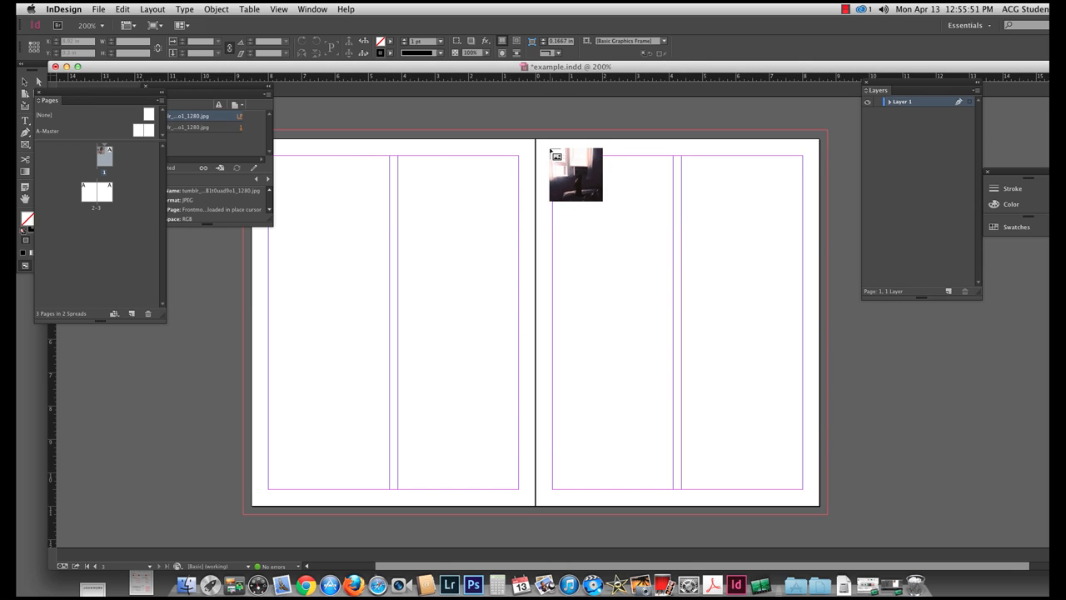
Try placing the loaded window photo at full size near page 3's upper inner margin, and undo that placement.
left_click(551, 154)
key("super+d")
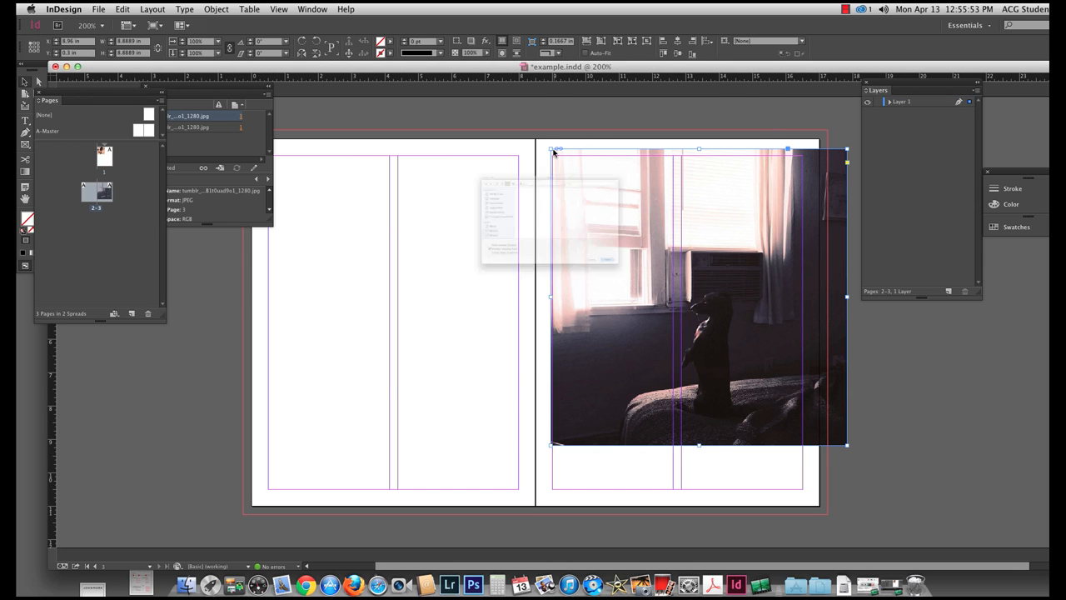
left_click(671, 335)
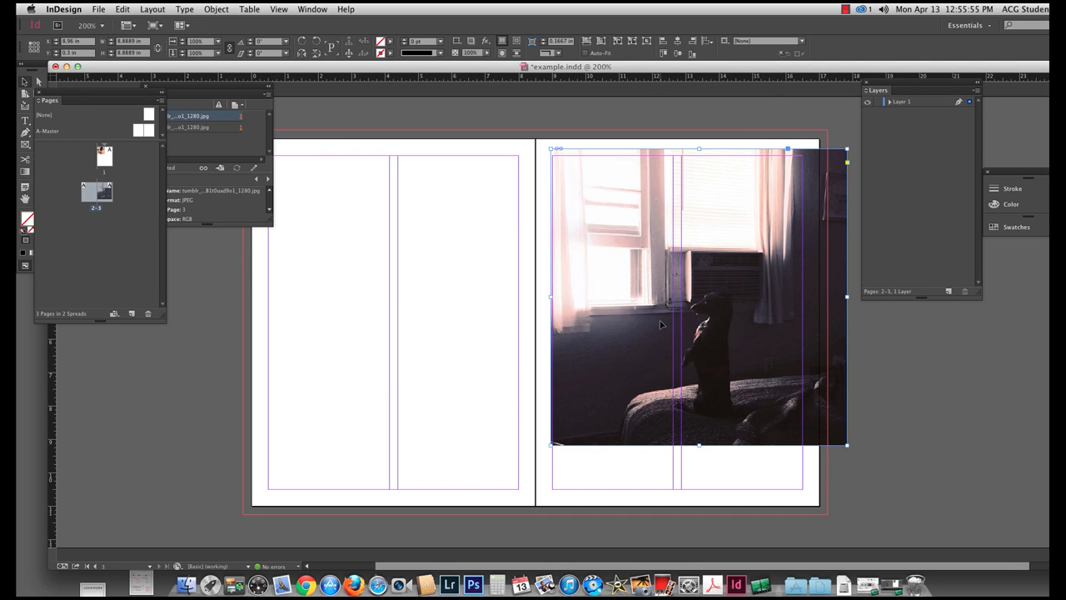
key("super+z")
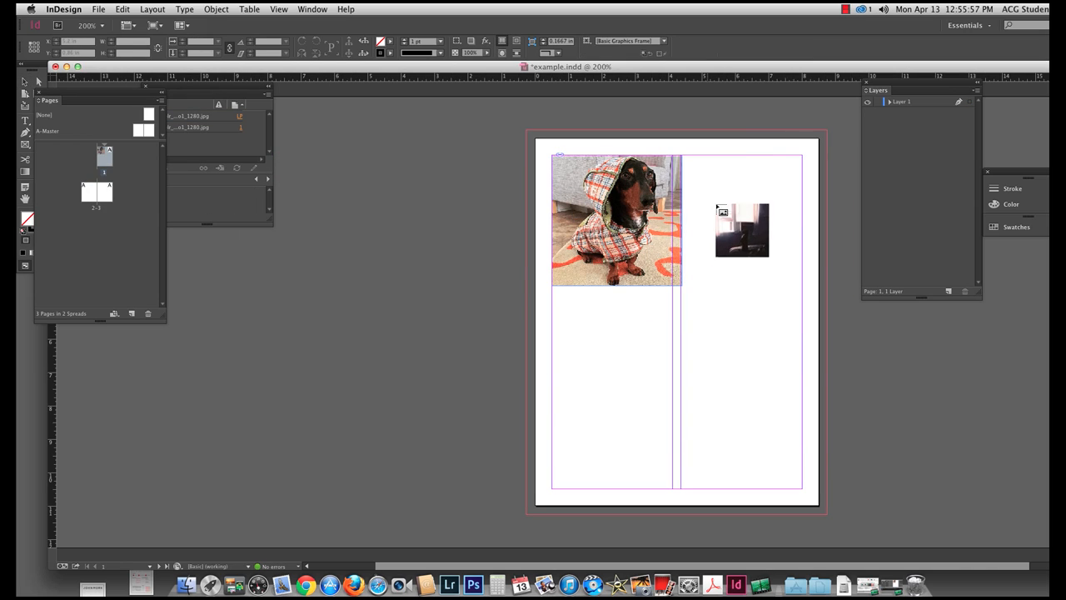
Place the loaded window photo below the dog photo on page 1, about 8.25 in square, and move the Pages panel beneath Links.
mouse_move(552, 294)
left_mouse_down()
mouse_move(723, 390)
mouse_move(818, 468)
mouse_move(705, 326)
mouse_move(825, 441)
mouse_move(821, 416)
mouse_move(721, 303)
mouse_move(816, 347)
mouse_move(833, 361)
mouse_move(759, 325)
mouse_move(831, 386)
left_mouse_up()
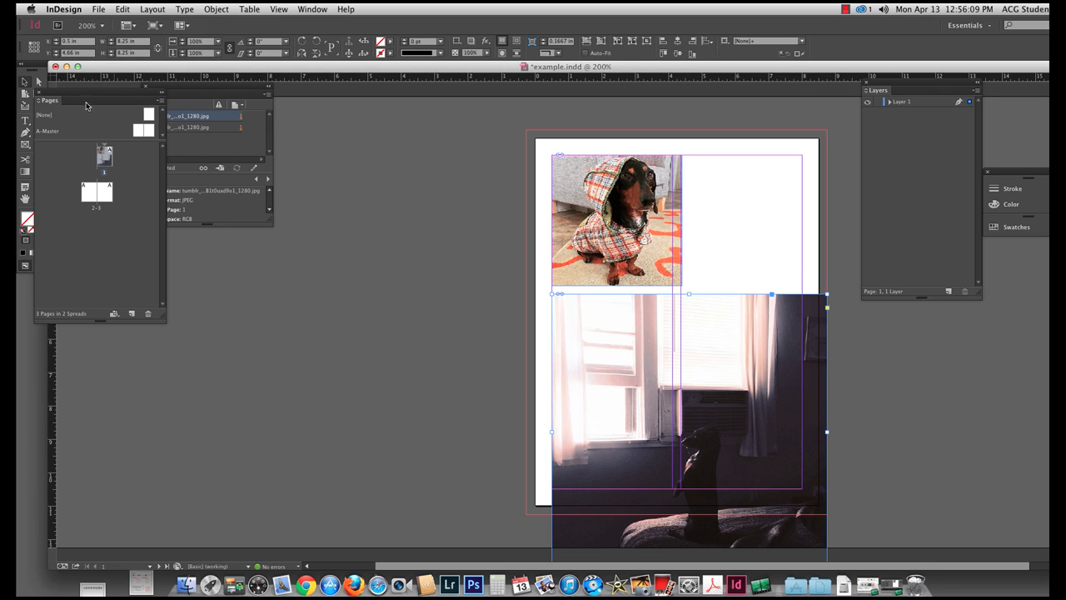
left_click_drag(86, 105, 170, 244)
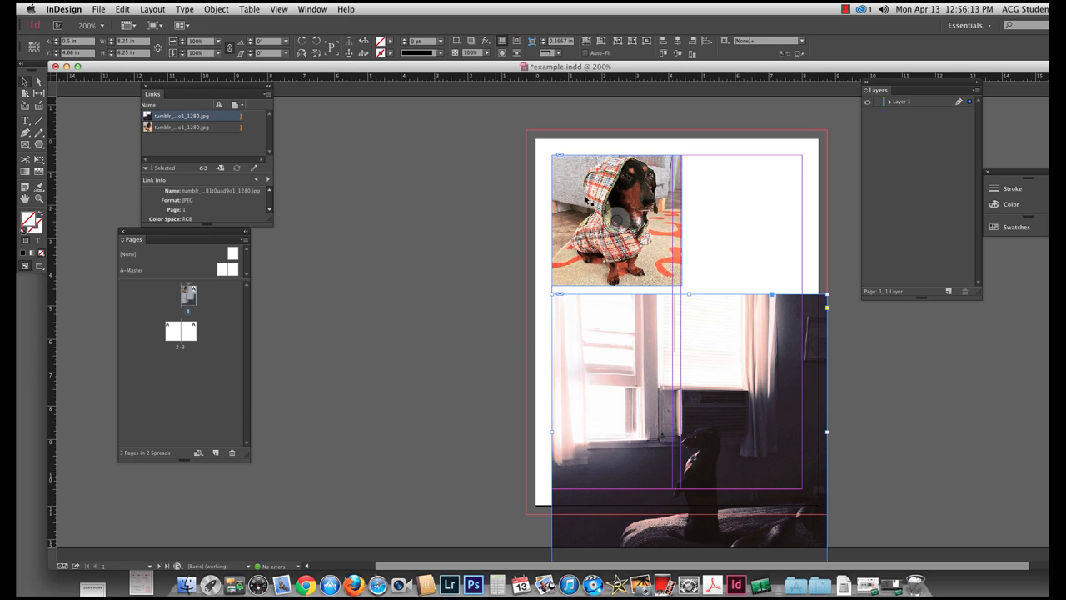
Draw a rectangle frame about 7.5 by 2.6 in across both columns at the upper margin of page 2.
left_click_drag(580, 373, 732, 116)
left_click_drag(433, 300, 350, 88)
left_click(25, 145)
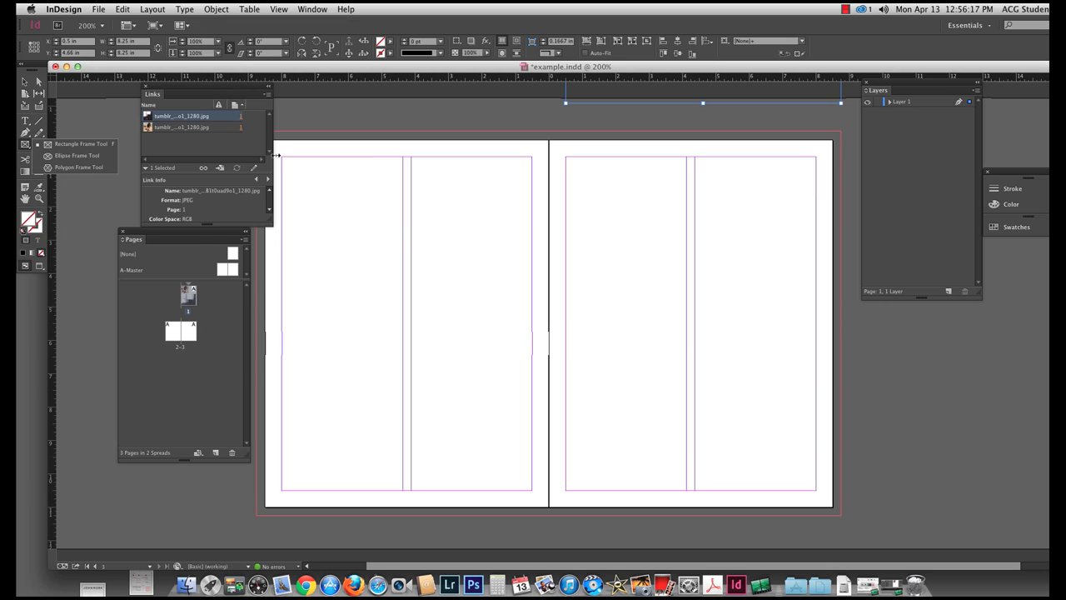
left_click_drag(282, 157, 532, 243)
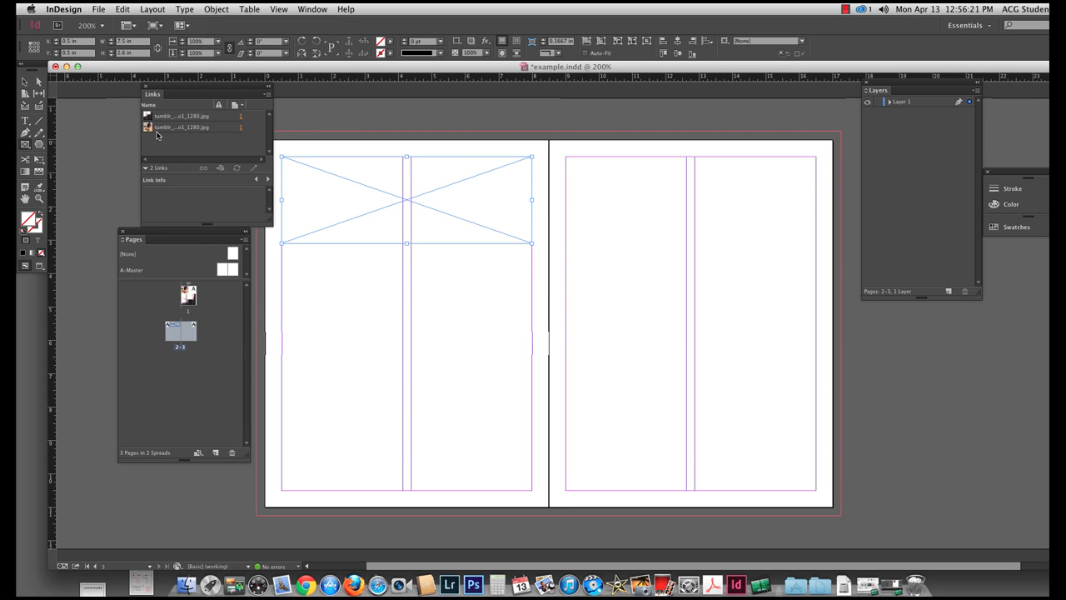
left_click(25, 148)
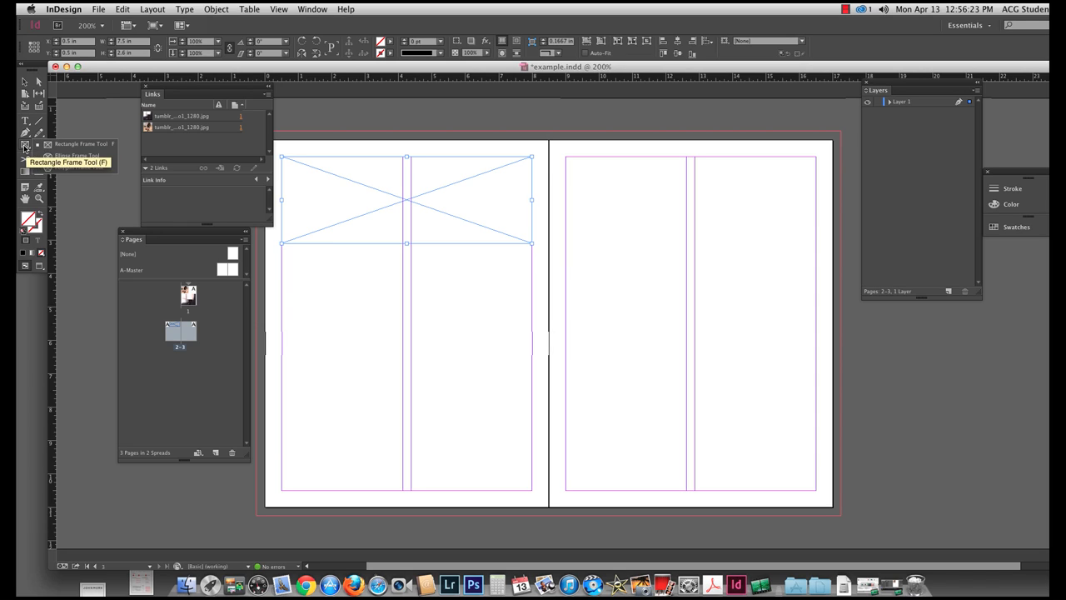
left_click(25, 148)
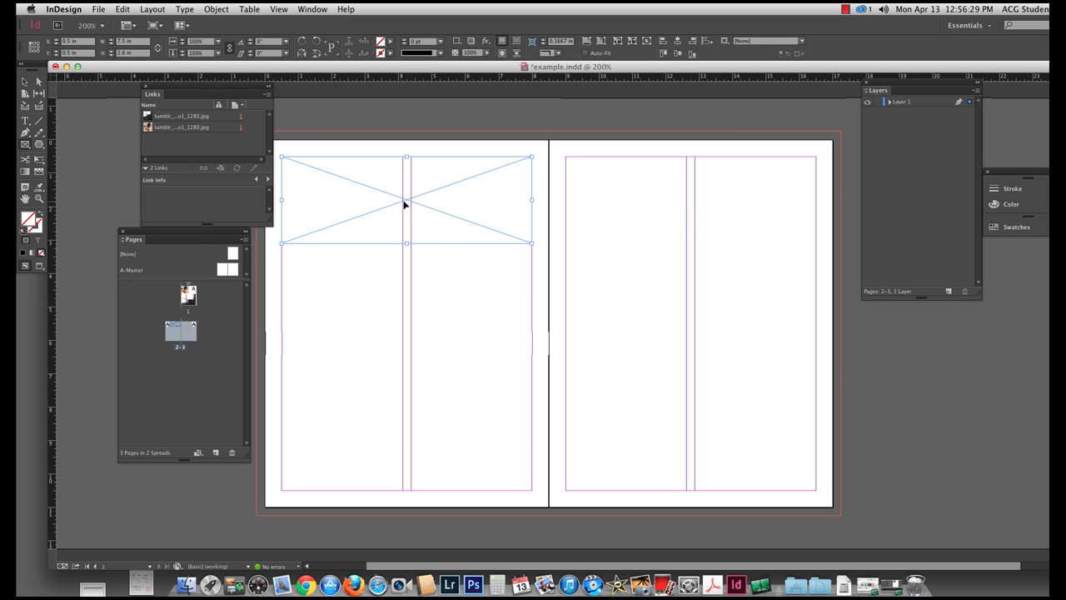
Place the sixth tumblr JPEG from the images folder into the empty rectangle frame on page 2.
key("super+d")
left_click(672, 140)
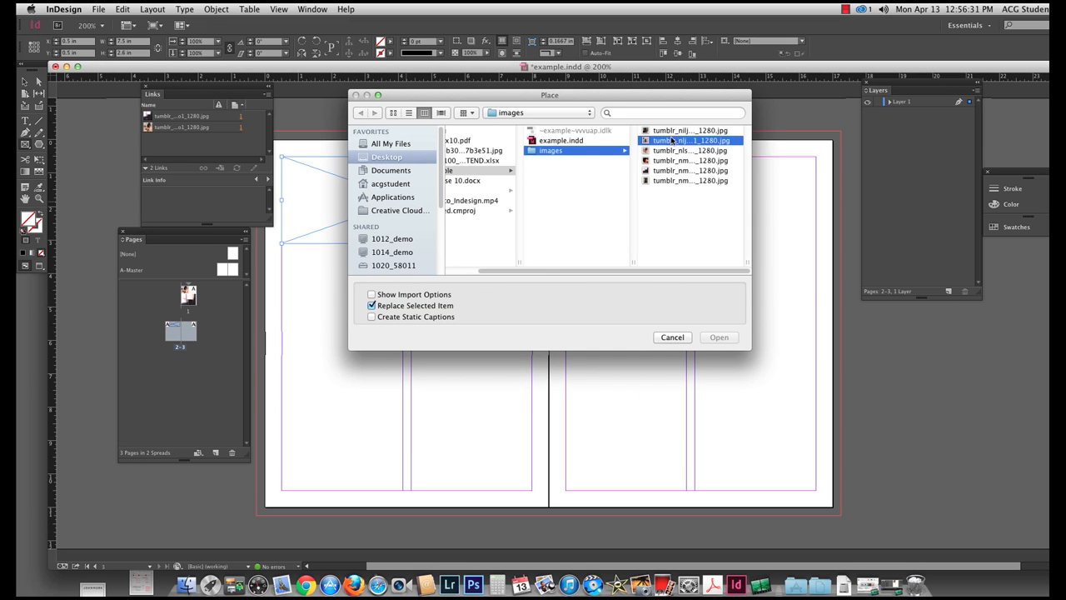
left_click(570, 184)
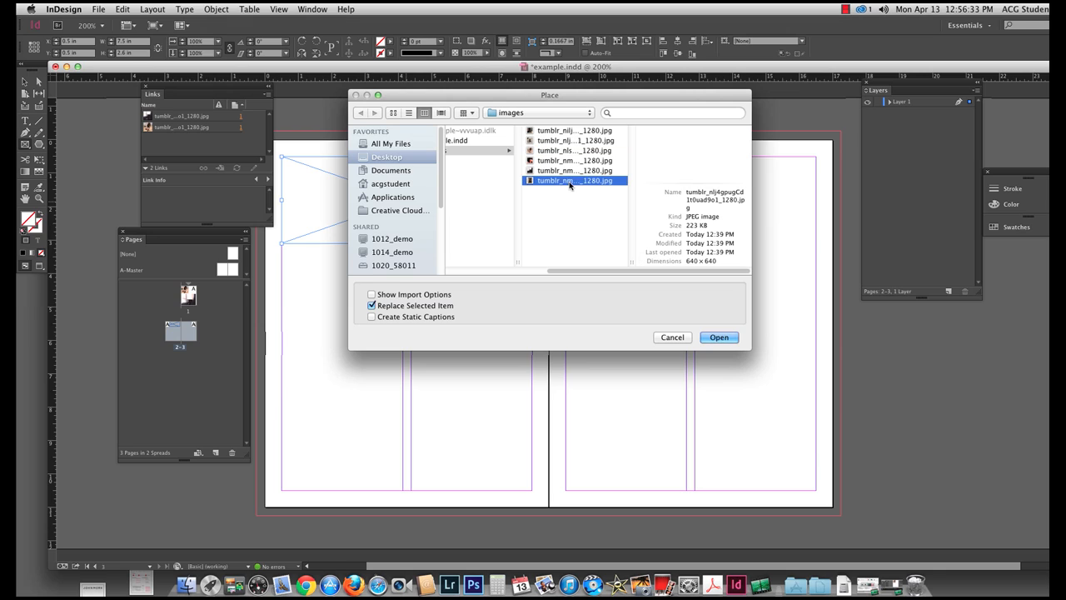
left_click(718, 337)
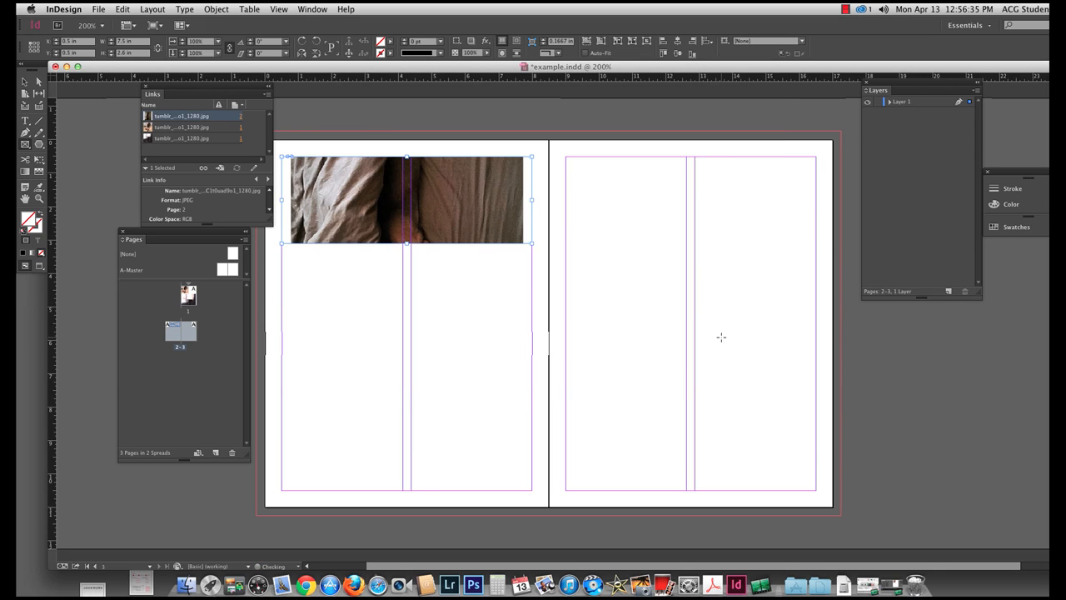
Shift the photo inside its page 2 frame to show the paws, and apply Fill frame proportionally.
left_click(25, 81)
left_click(406, 199)
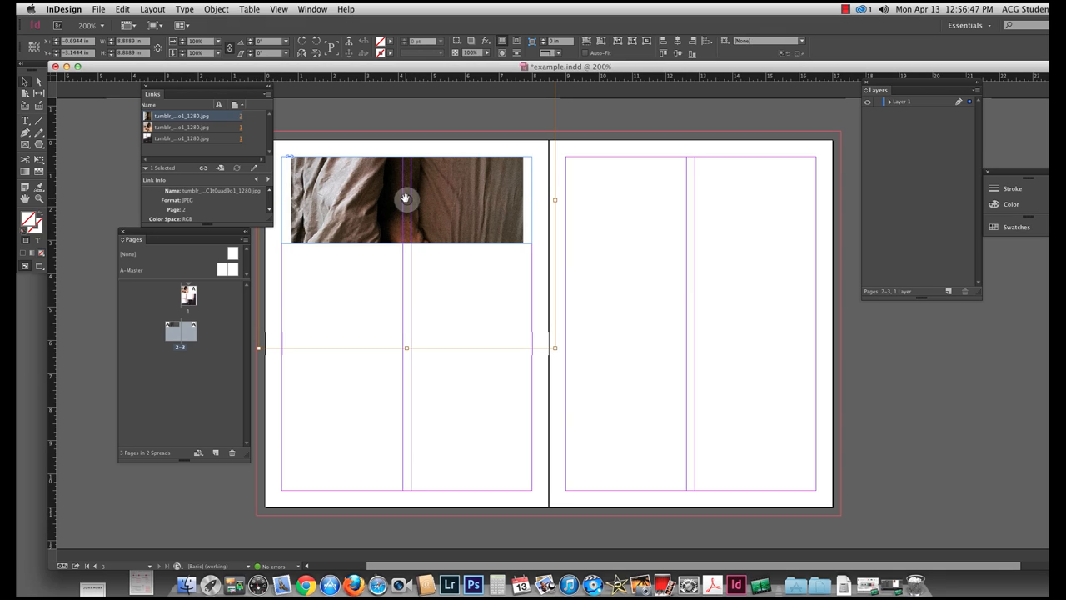
scroll(433, 262, "left", 3)
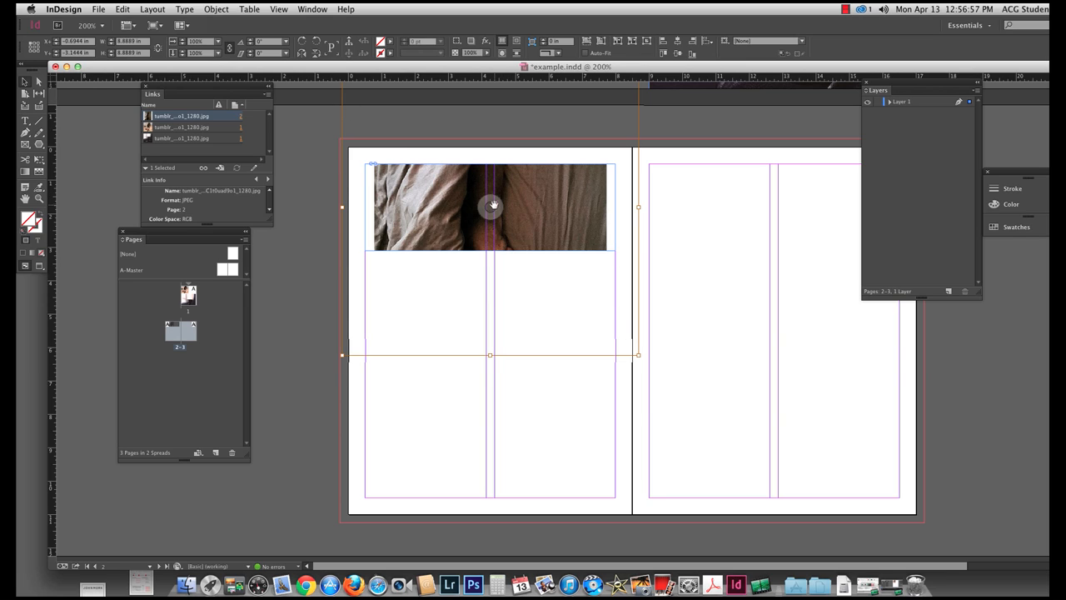
mouse_move(495, 206)
left_mouse_down()
mouse_move(516, 216)
mouse_move(490, 229)
mouse_move(488, 214)
mouse_move(503, 215)
left_mouse_up()
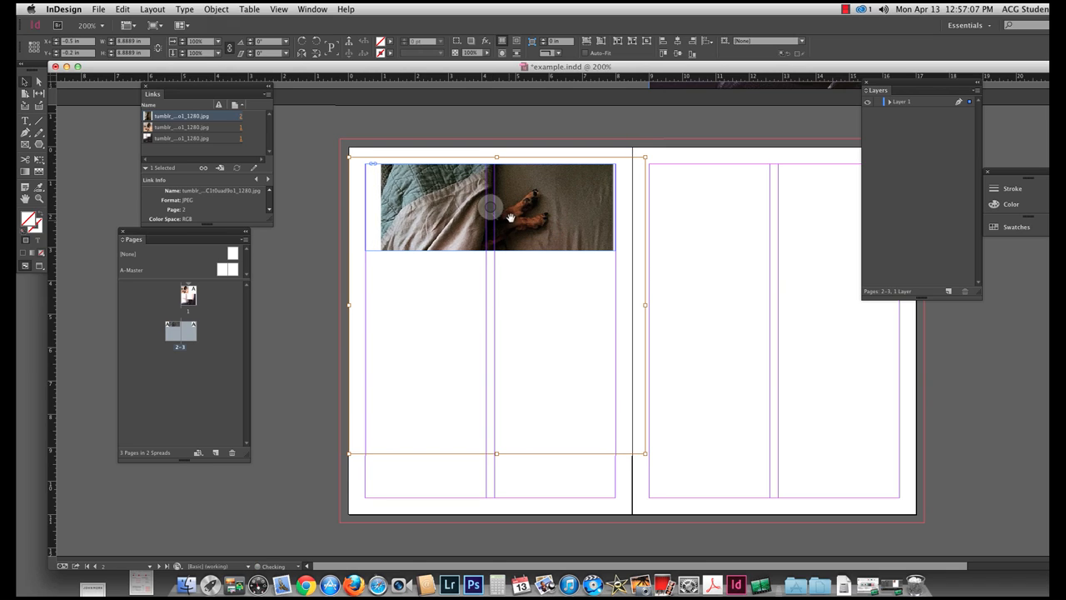
left_click(587, 41)
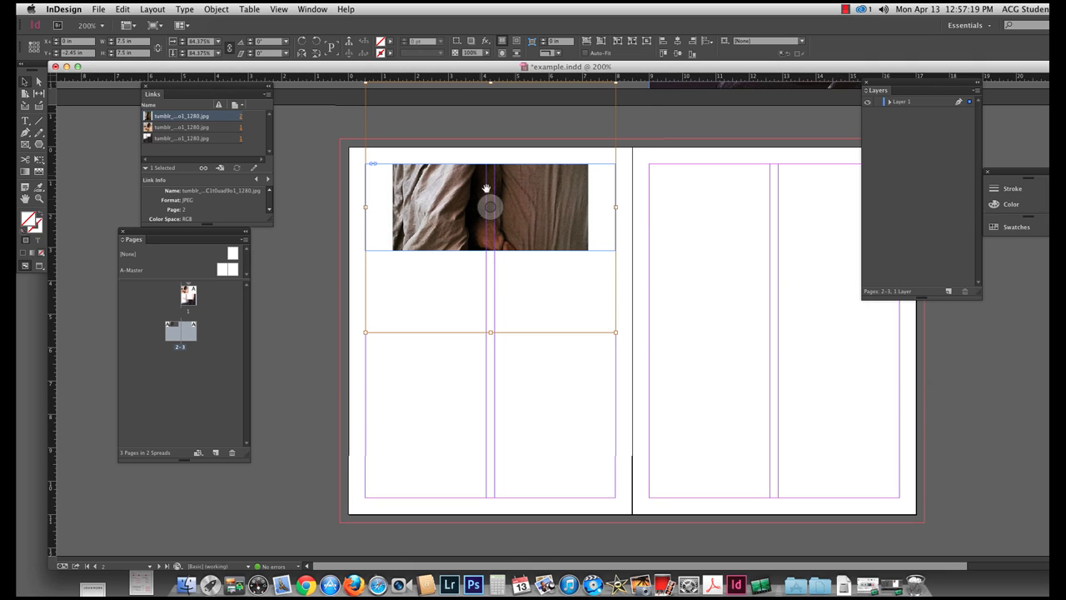
Replace the page 2 frame's image with the third file in the images folder, the hooded dog photo.
key("super+d")
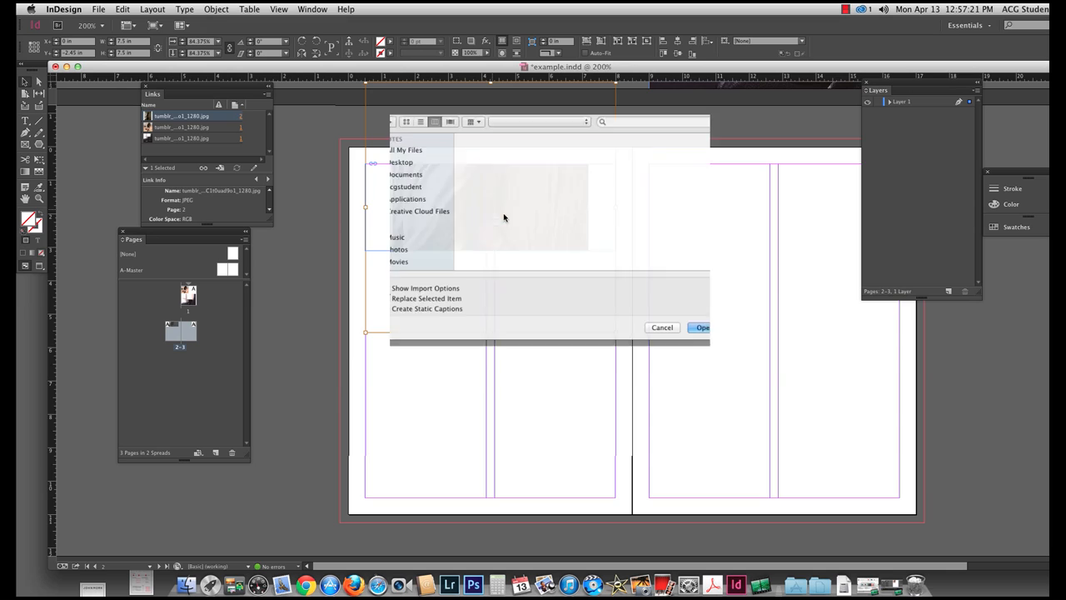
left_click(649, 152)
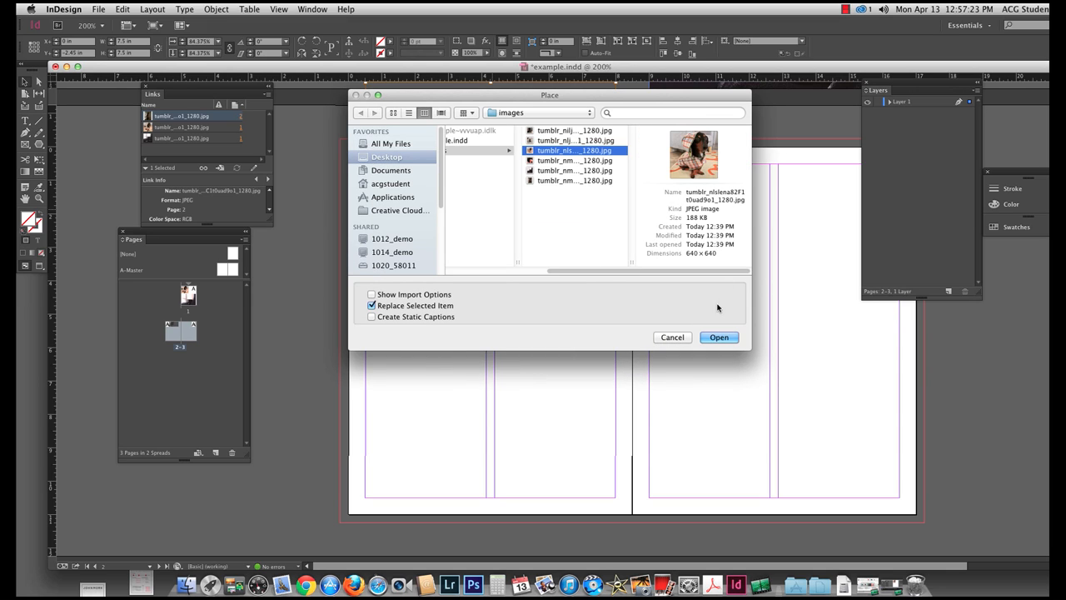
left_click(719, 337)
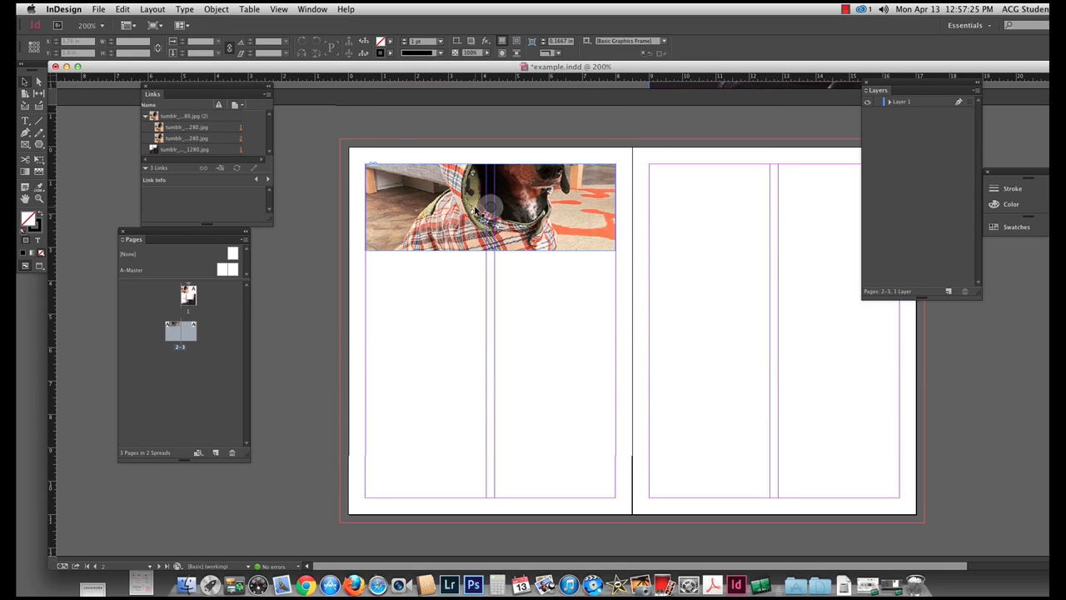
Move the dog photo down within its page 2 frame so the dog's face shows, keeping the frame in place.
left_click(489, 207)
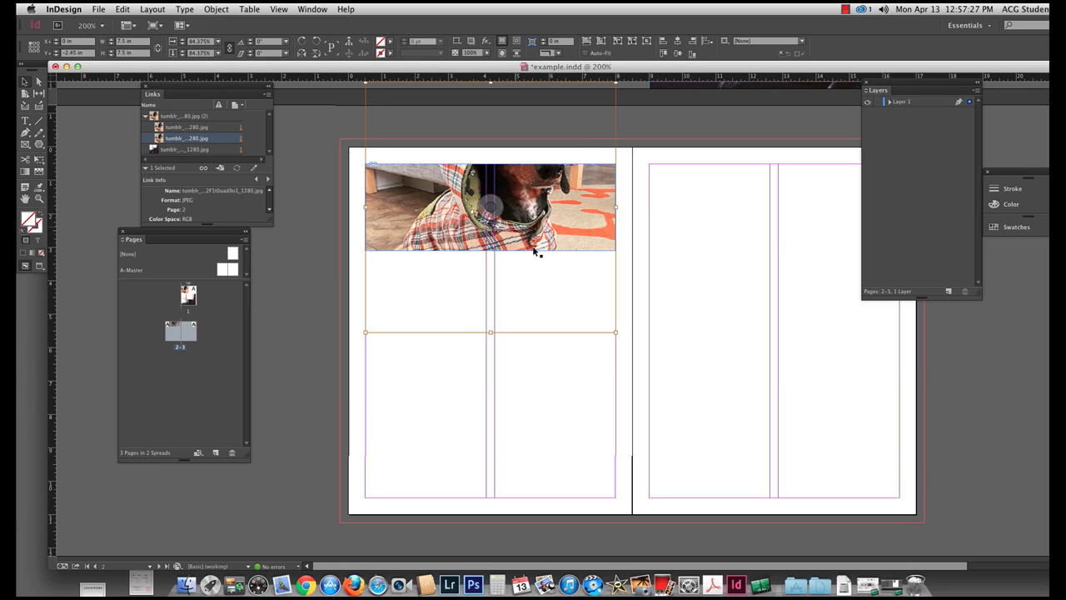
left_click(563, 406)
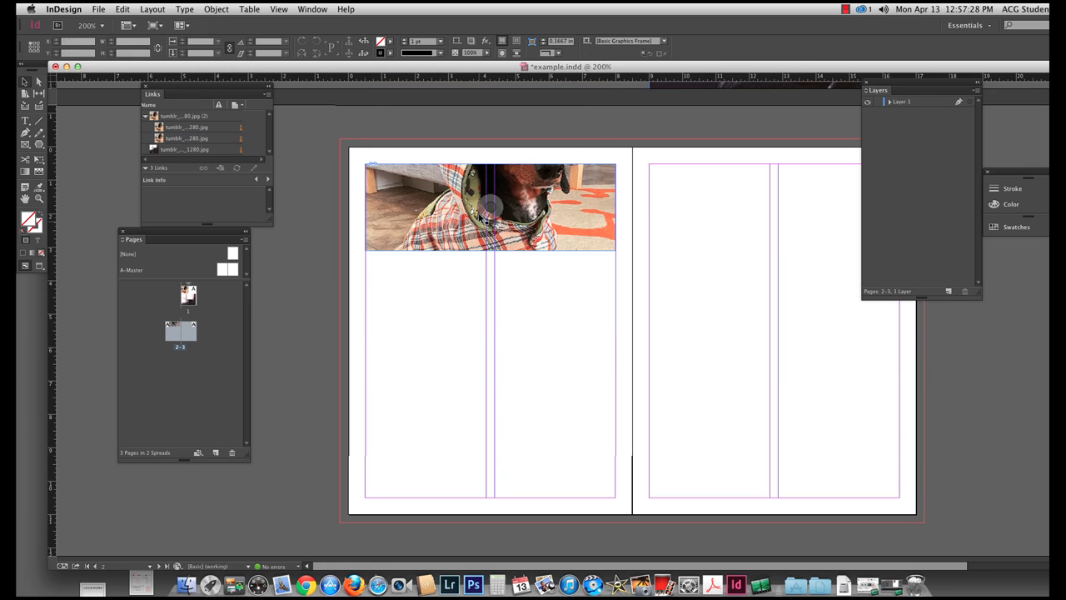
left_click(490, 208)
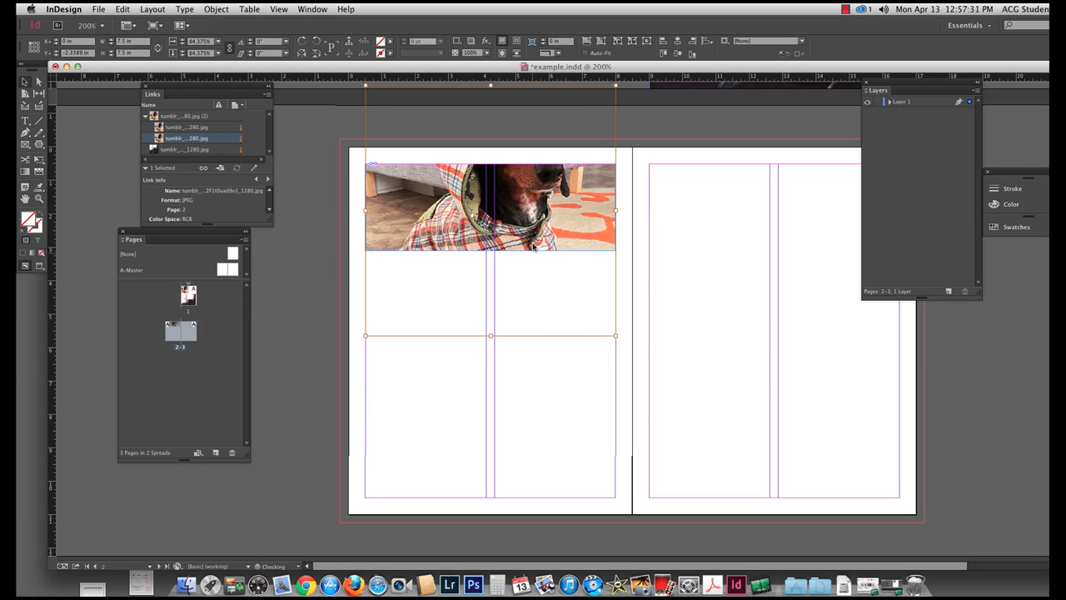
left_click_drag(496, 205, 491, 240)
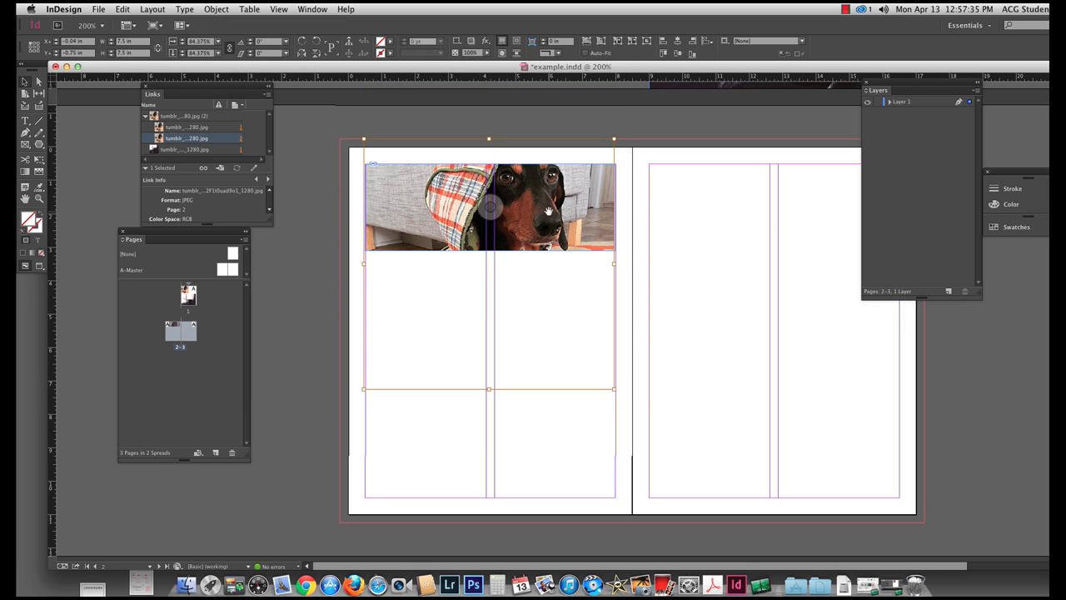
left_click(643, 229)
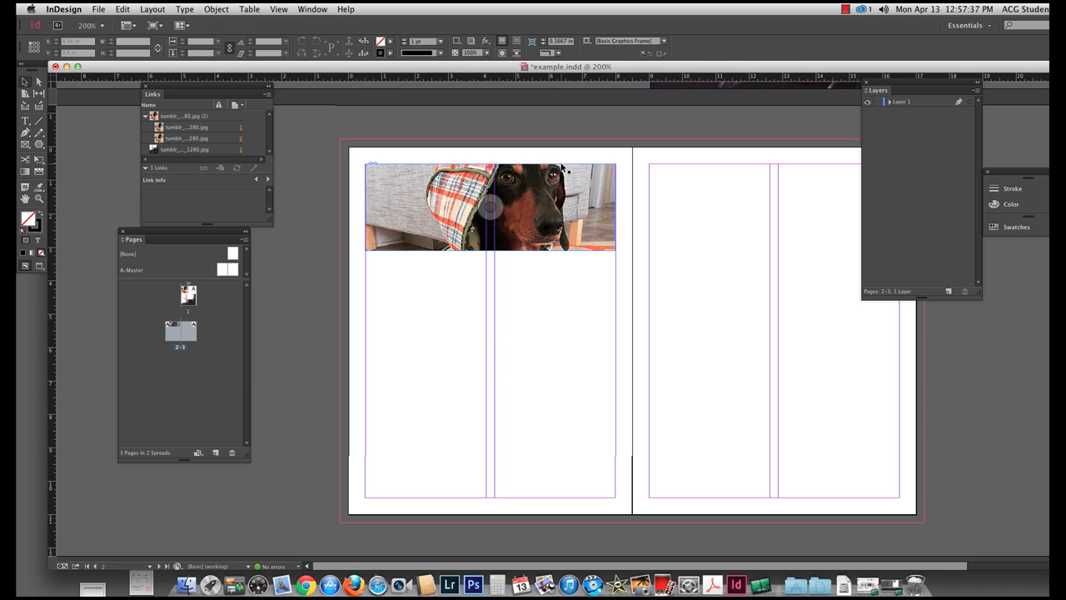
Move the framed dog photo down page 2 to about Y 2.9 in, and shift the photo slightly up inside the frame.
left_click(597, 169)
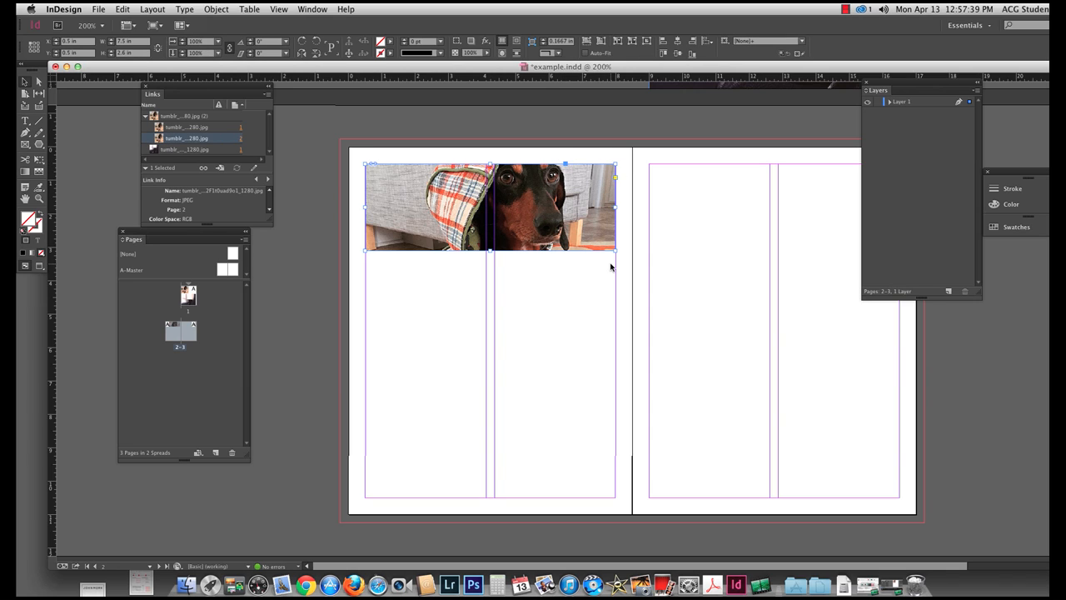
left_click_drag(569, 211, 572, 288)
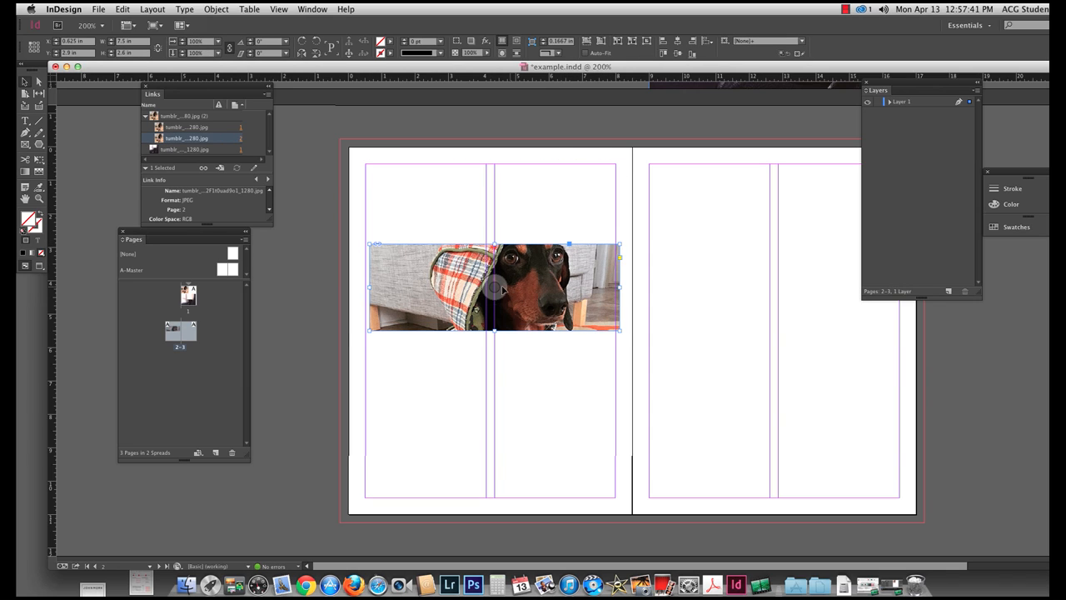
left_click(497, 285)
left_click_drag(497, 286, 494, 278)
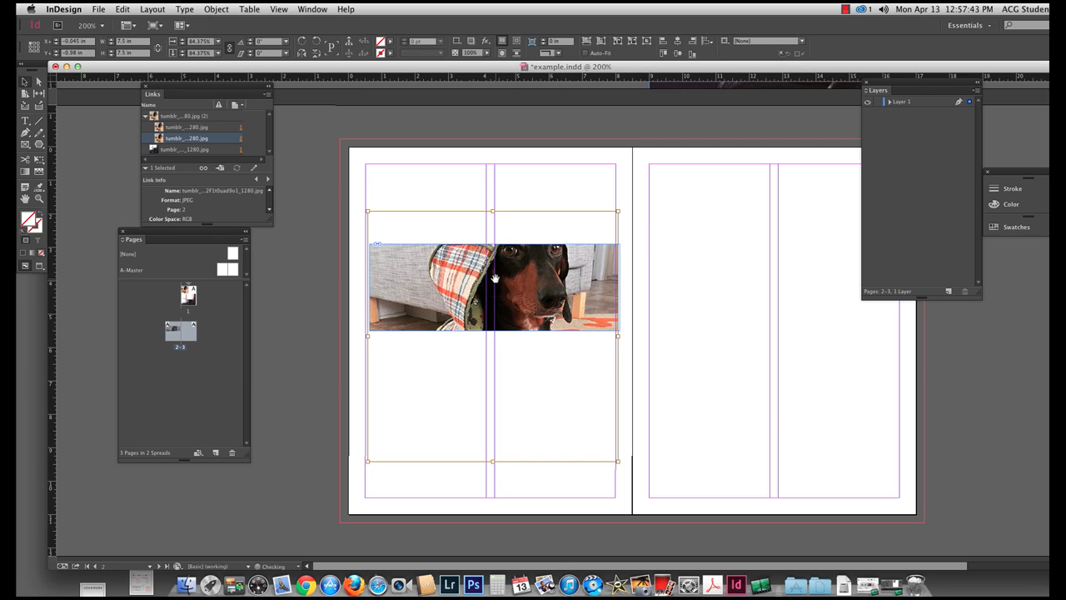
left_click(669, 288)
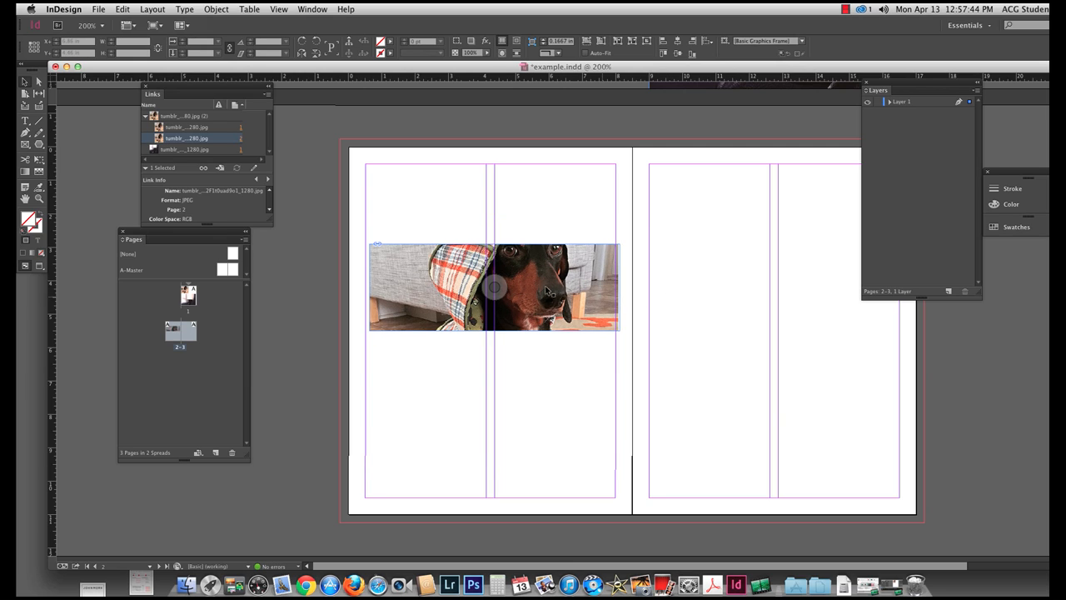
left_click(497, 286)
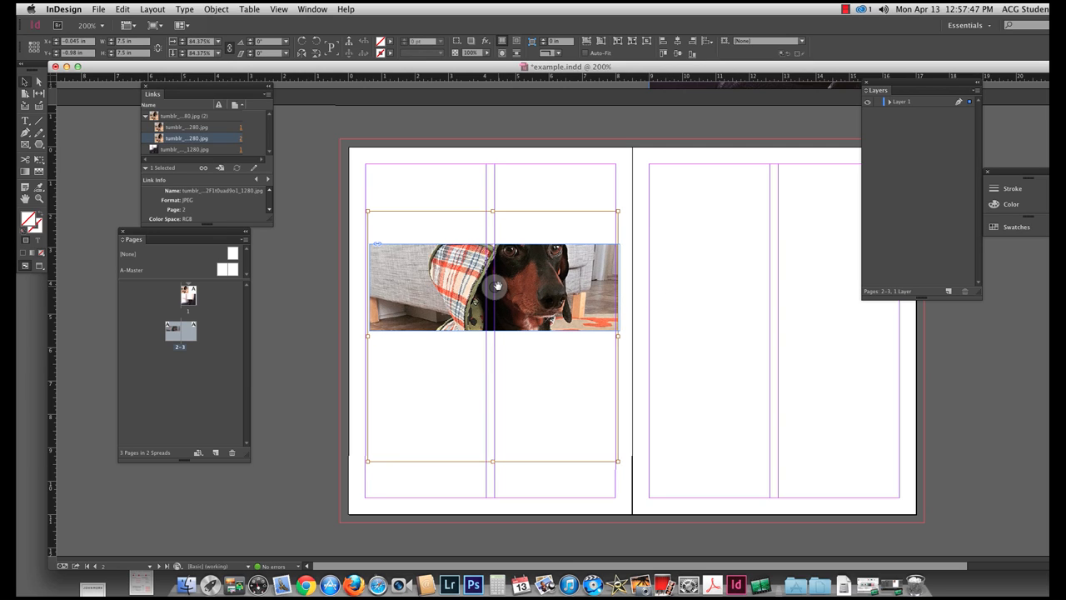
Undo the last moves of the dog photo and its frame to restore the frame at page 2's upper margin.
key("super+z")
key("super+z")
key("super+z")
key("super+z")
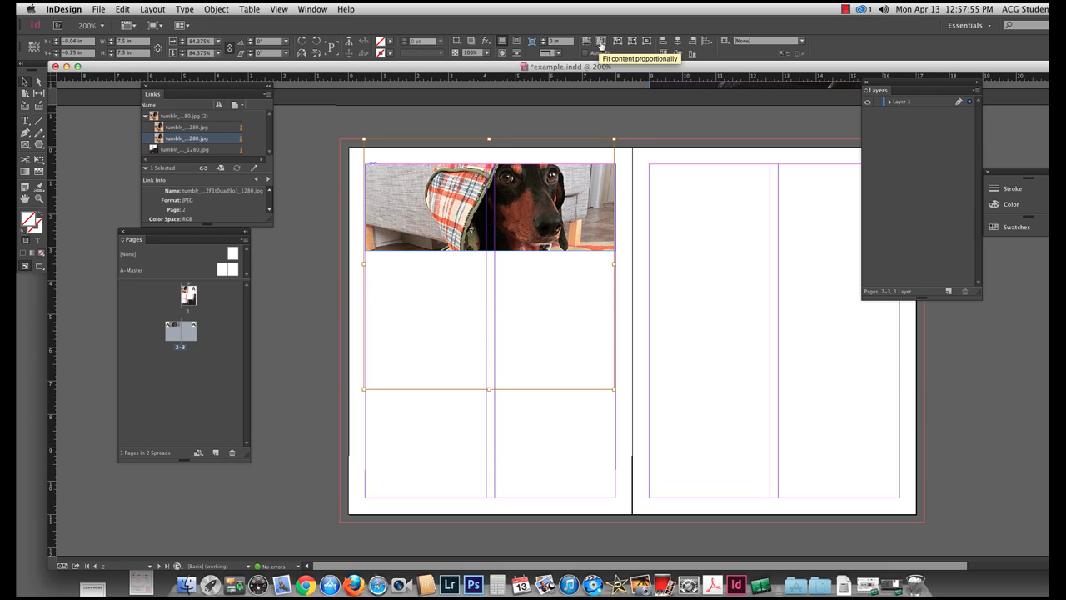
Try Fit content proportionally on the dog photo in its page 2 frame, revert it, and apply Fit content to frame.
left_click(601, 42)
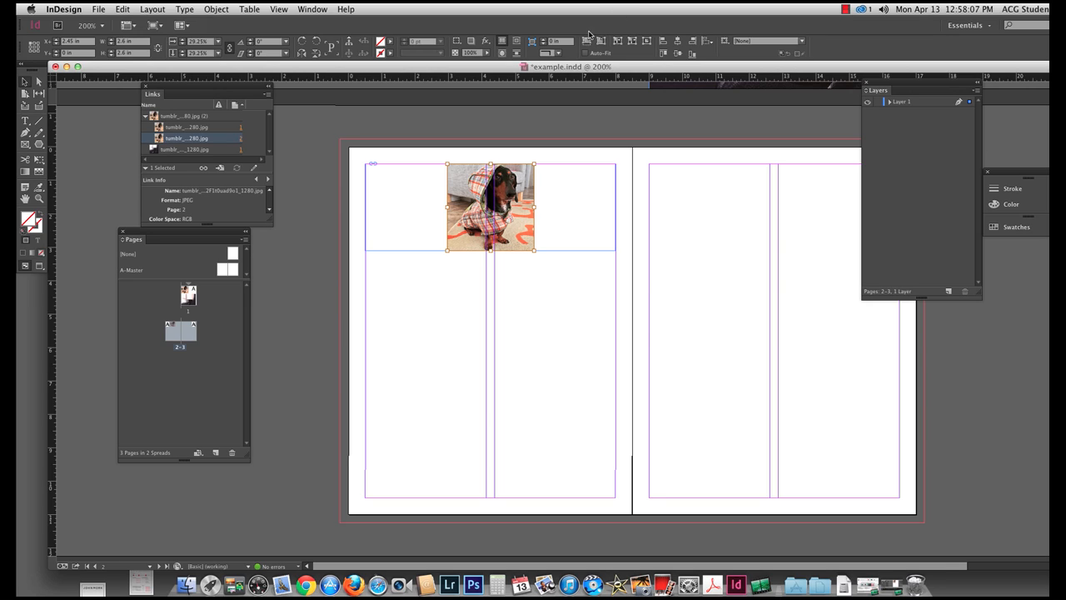
left_click(616, 42)
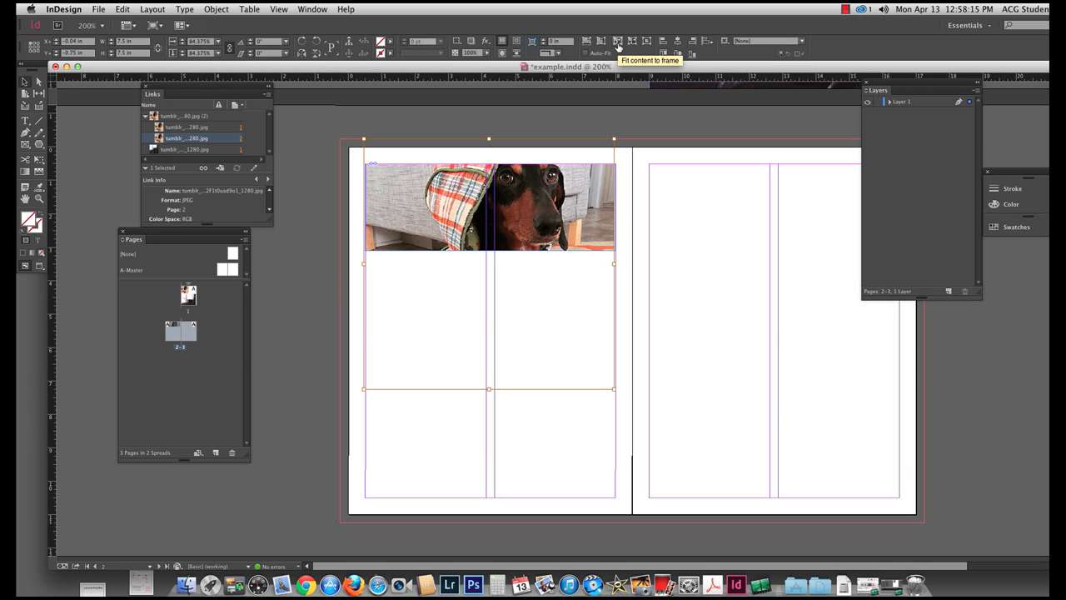
left_click(617, 44)
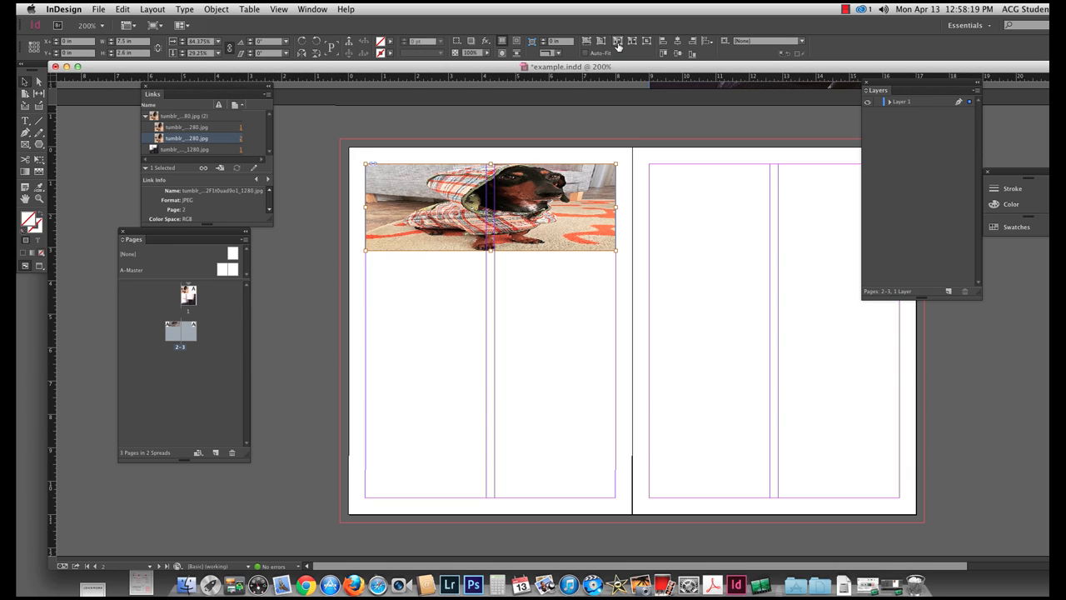
Try Fit frame to content and Center content on the dog photo, and apply Fit content proportionally in its page 2 frame.
left_click(617, 43)
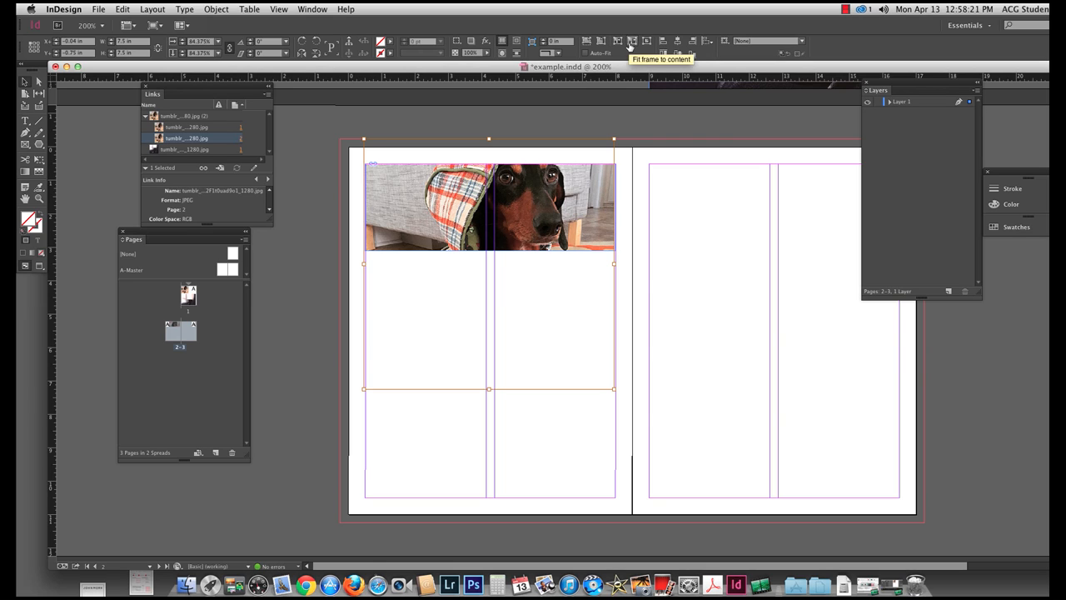
left_click(630, 45)
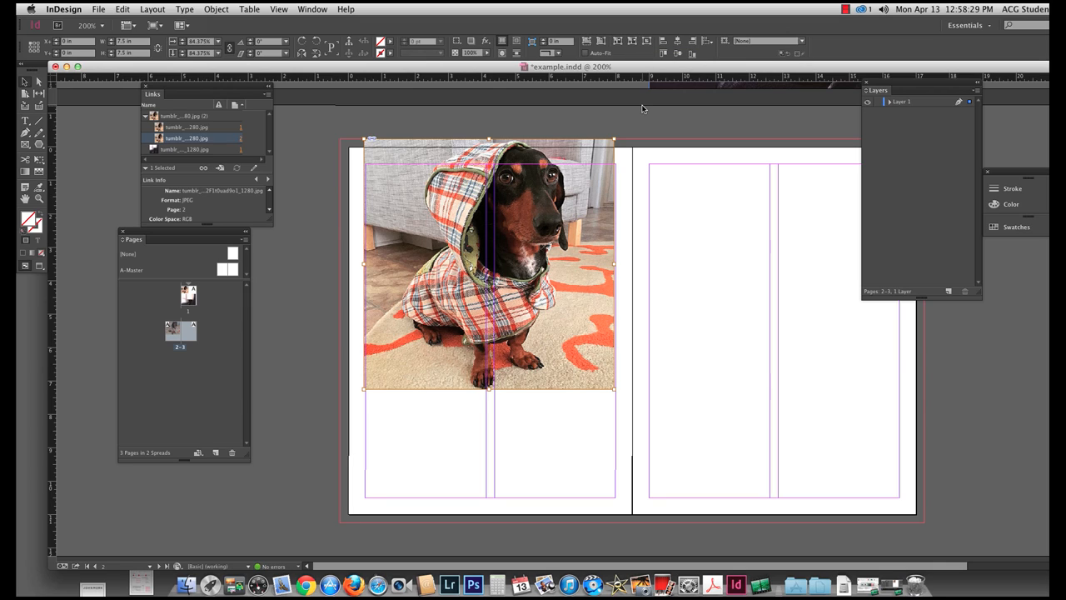
left_click(647, 42)
left_click(647, 42)
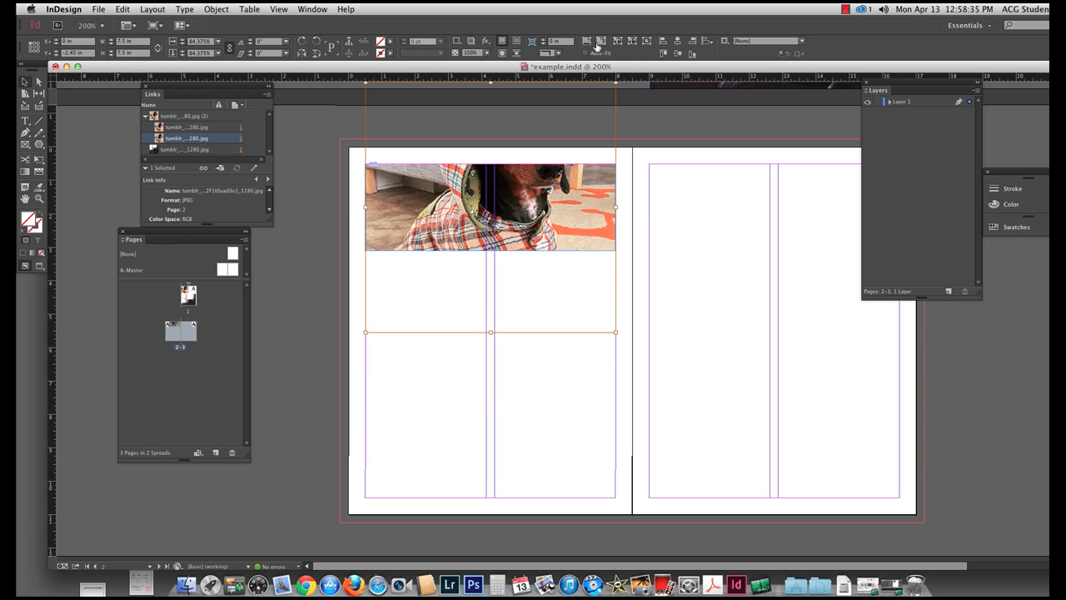
left_click(600, 43)
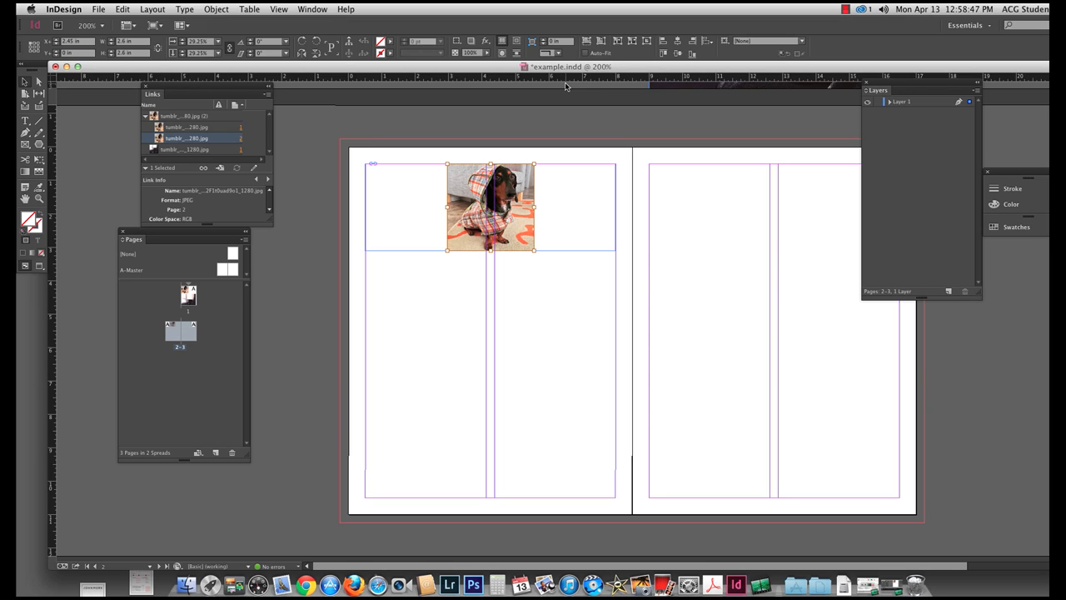
left_click(488, 338)
Draw an elliptical frame about 3.94 in wide by 4.3 in tall on page 2, below the dog photo.
scroll(414, 228, "right", 2)
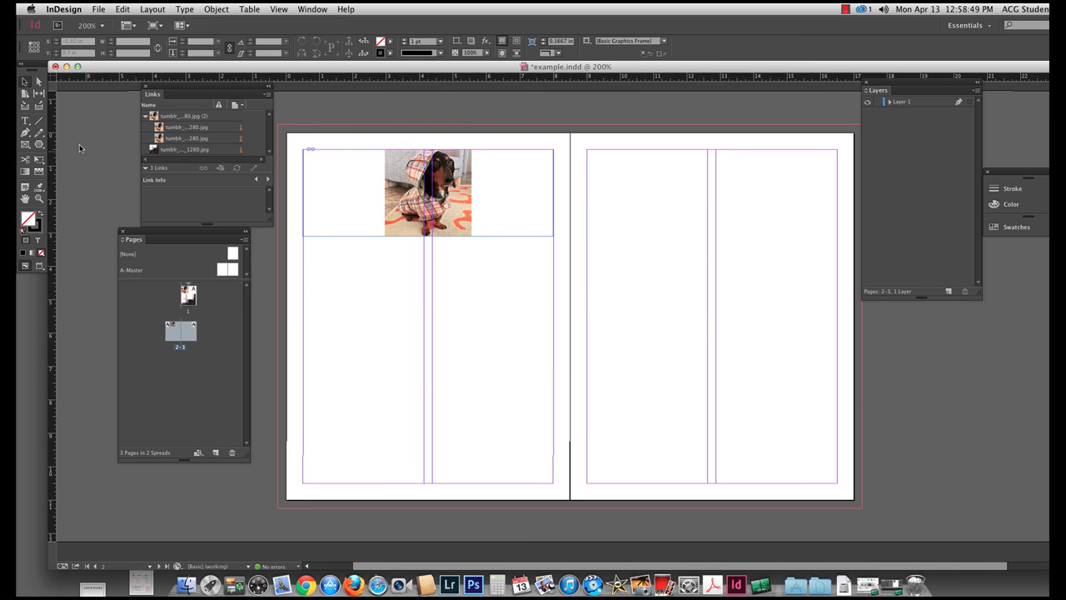
left_click(24, 148)
left_click_drag(24, 148, 84, 155)
left_click_drag(390, 274, 523, 412)
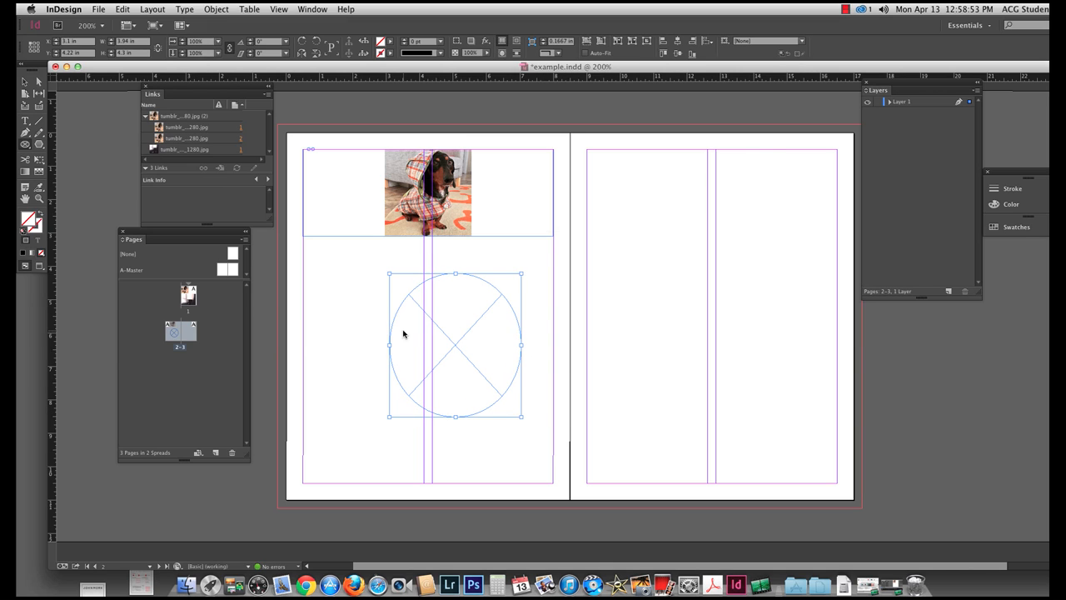
Place the first image in the images folder, tumblr_nilj…_1280.jpg, into the elliptical frame.
key("super+d")
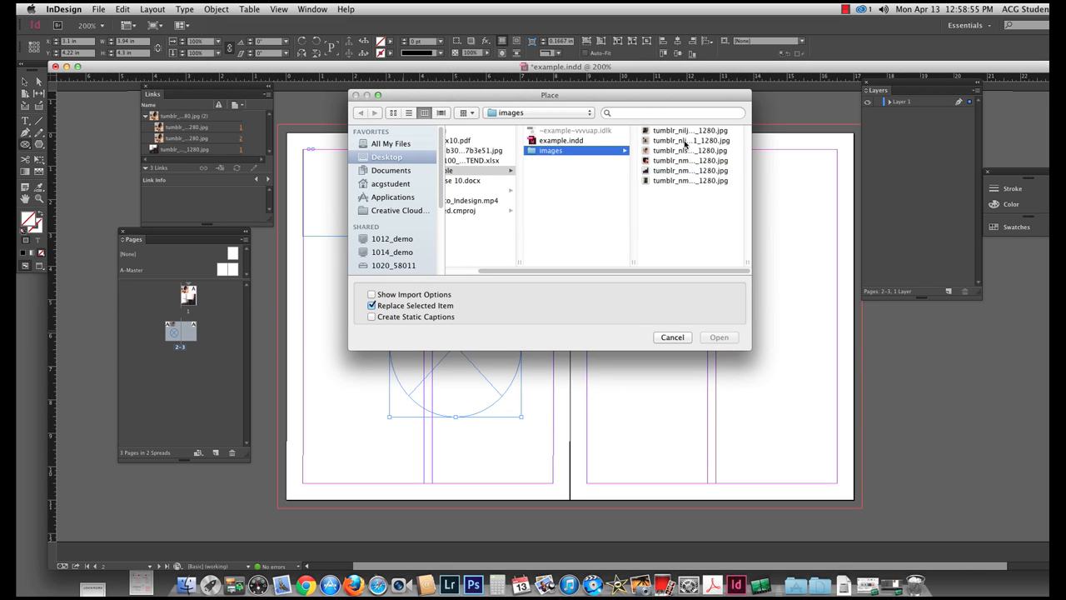
left_click(680, 132)
left_click(722, 336)
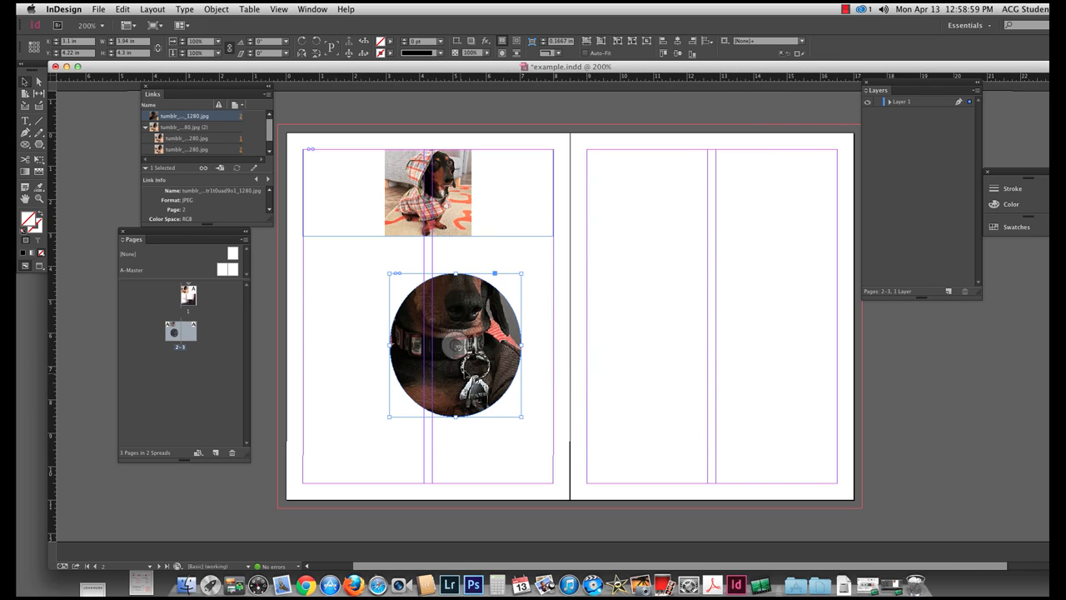
Reposition the photo inside the elliptical frame so the dog's face fills it, keeping the frame in place.
left_click(455, 344)
left_click_drag(456, 344, 469, 366)
left_click_drag(468, 361, 455, 360)
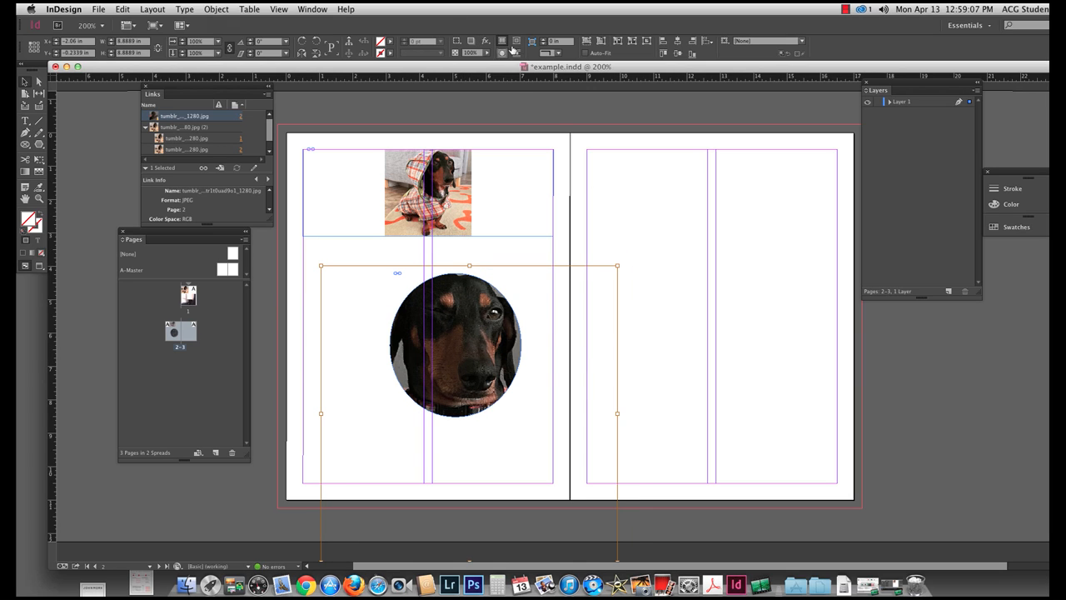
left_click(651, 323)
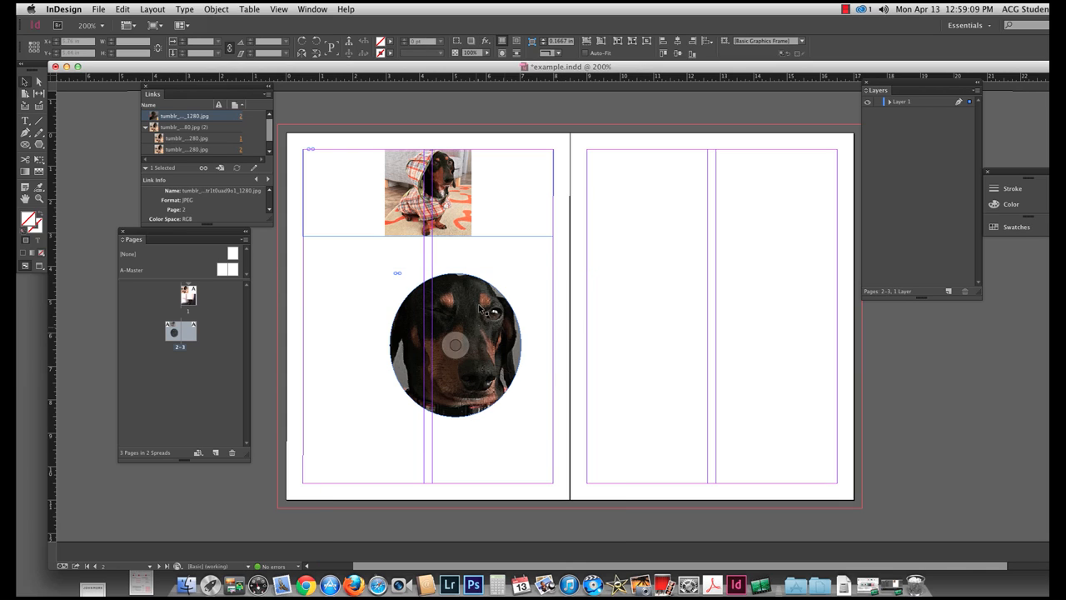
Add a 5 pt black stroke around the elliptical frame.
left_click(456, 371)
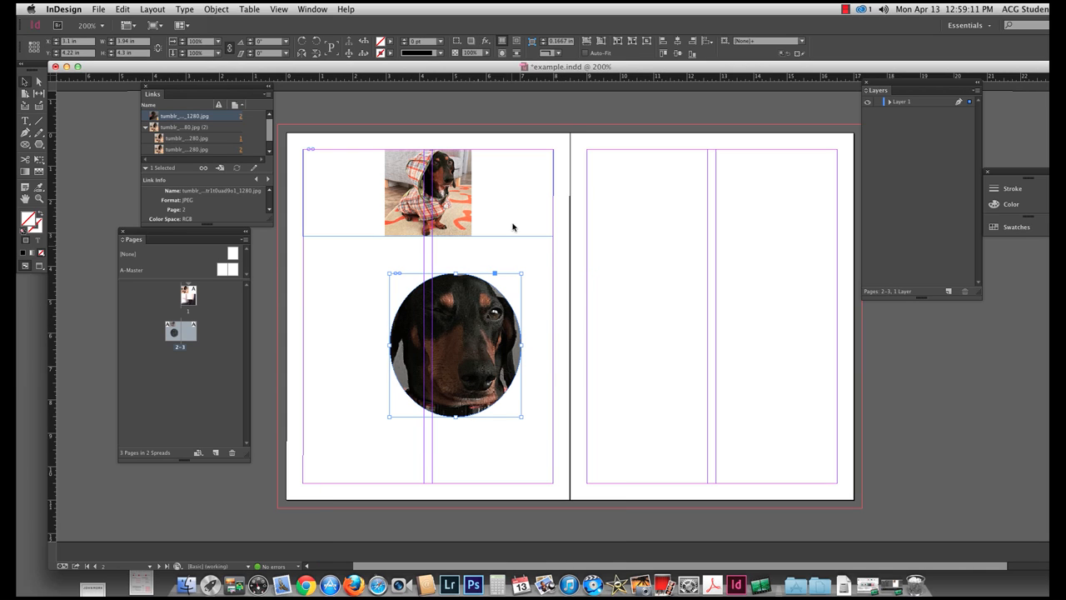
left_click(406, 41)
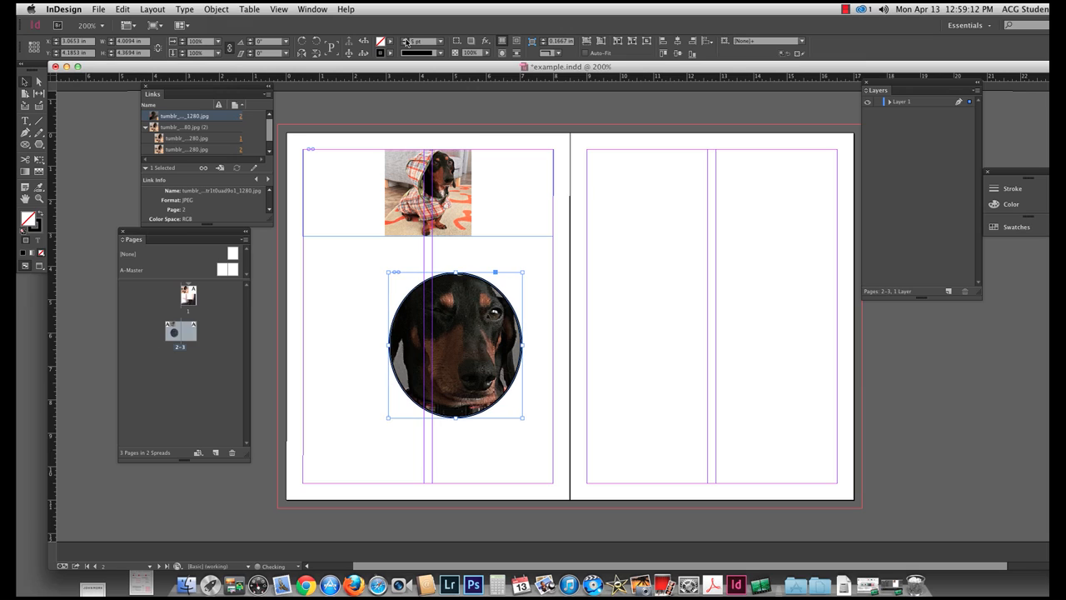
left_click(650, 372)
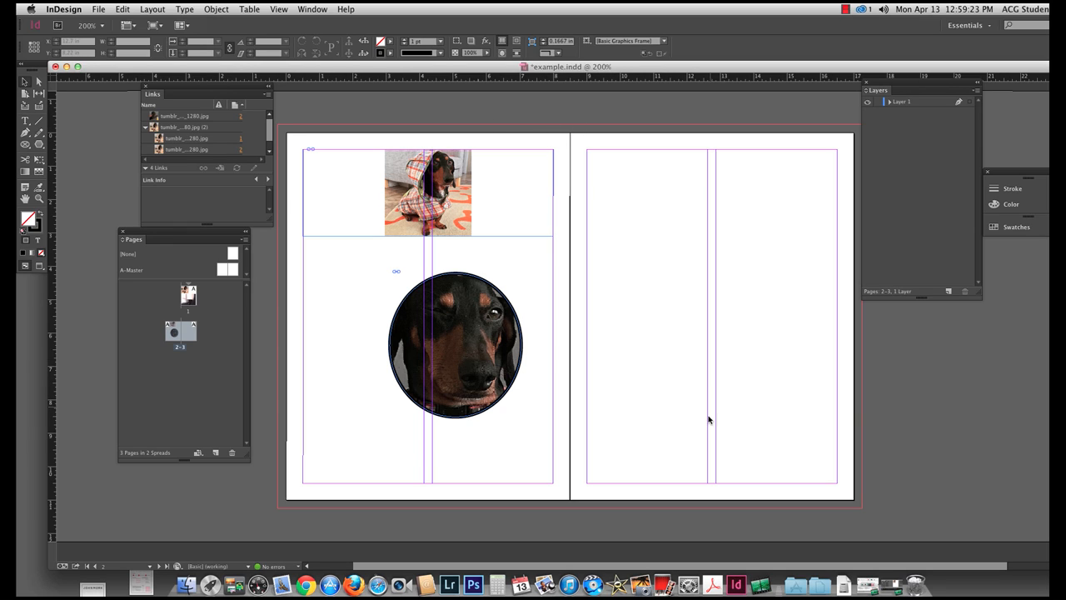
Preview the spread without guides and frame edges, and return to the normal view.
key("w")
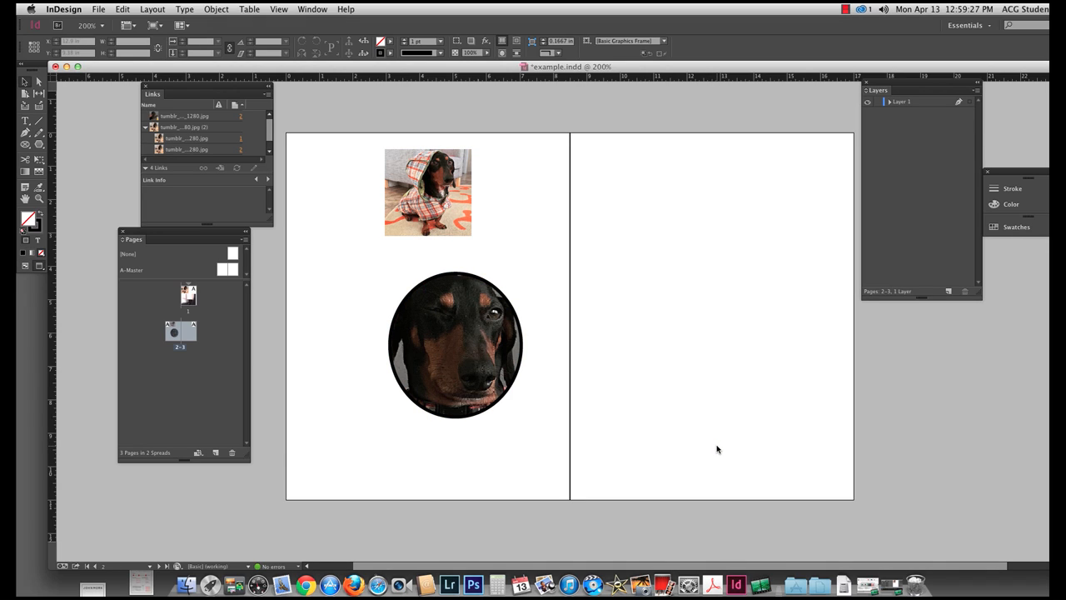
key("w")
key("w")
key("w")
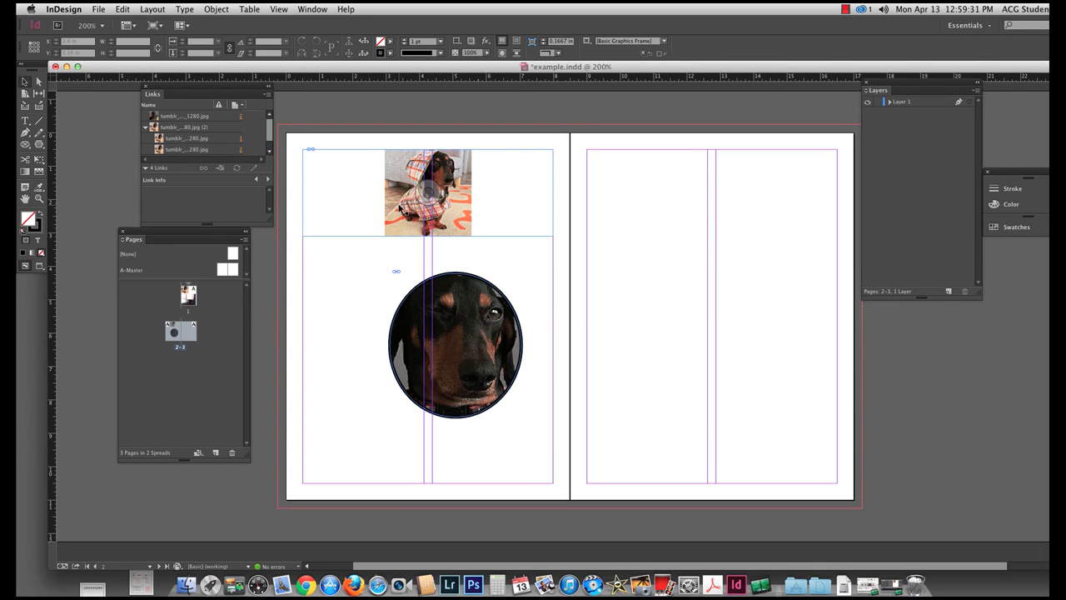
Replace the dog photo in the upper page 2 frame with the last image in the folder, tumblr_nm…_1280.jpg.
left_click(358, 235)
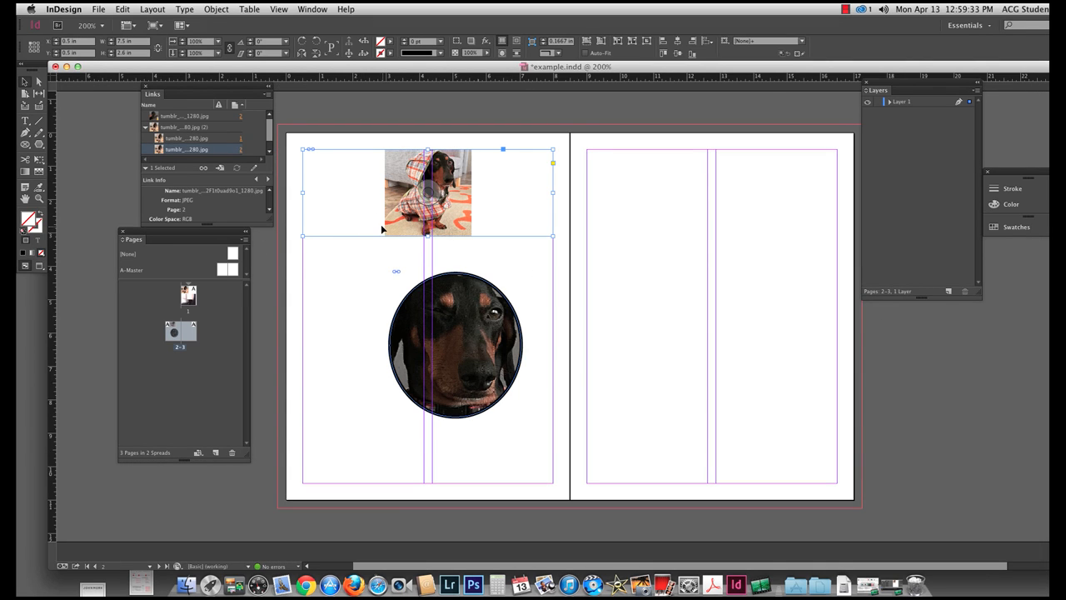
key("super+d")
left_click(574, 180)
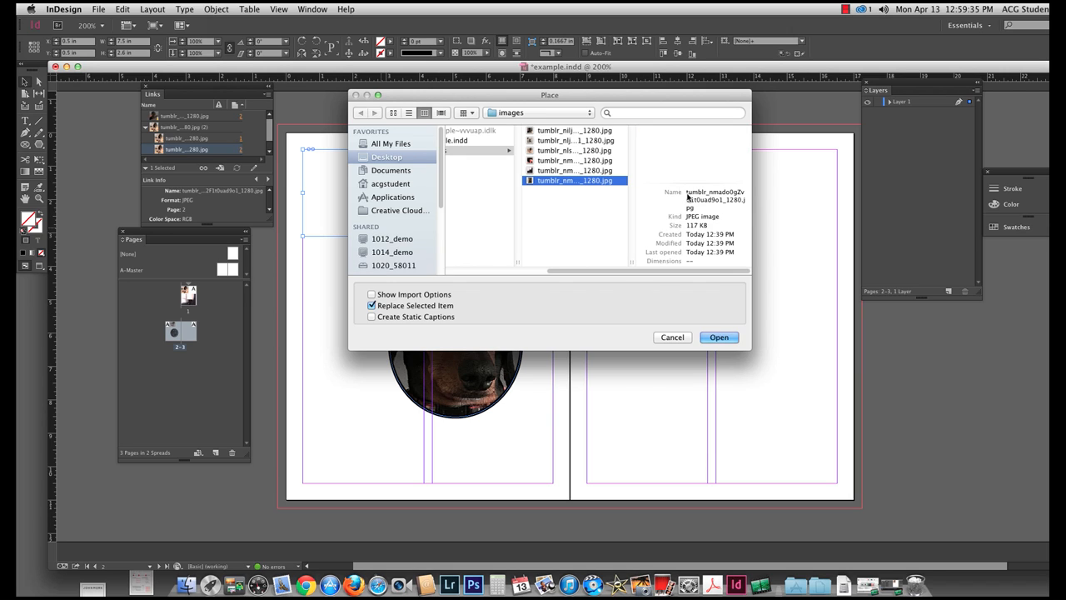
left_click(719, 338)
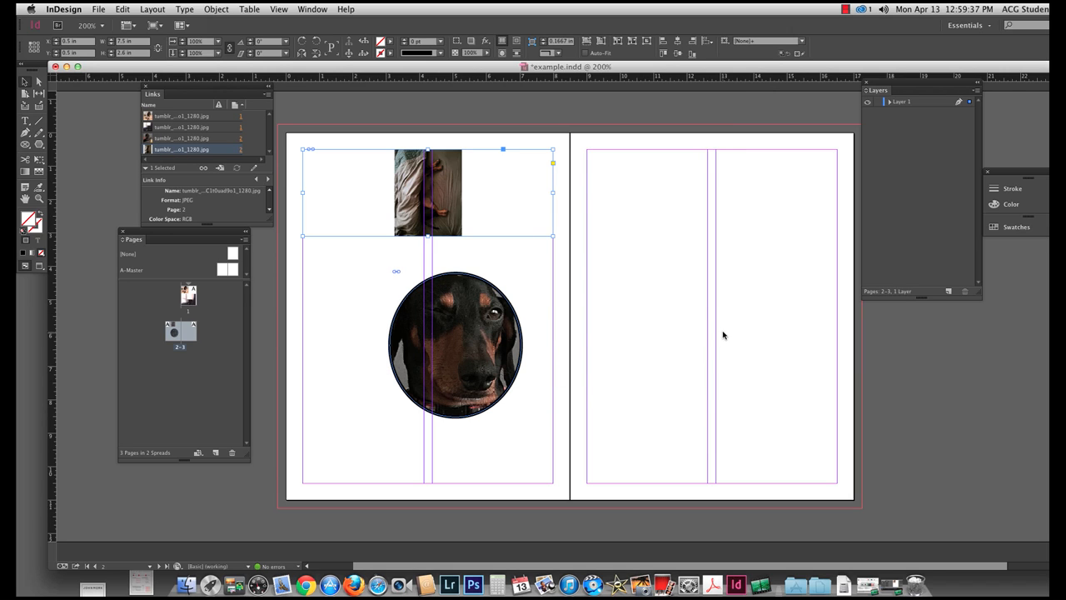
Apply Fill frame proportionally to the newly placed image in the upper page 2 frame.
left_click(429, 192)
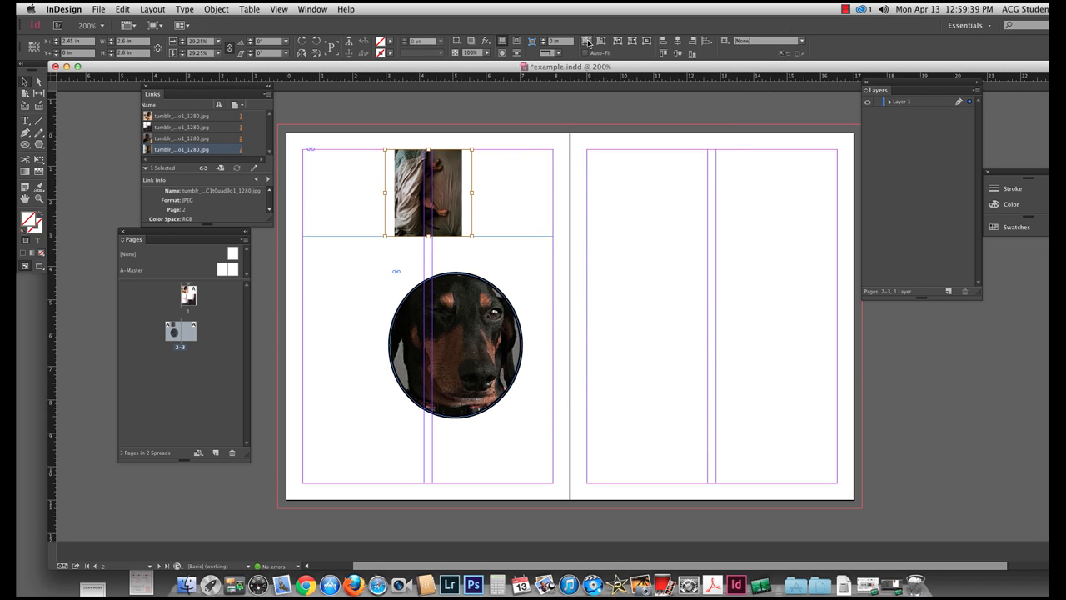
left_click(587, 41)
left_click(616, 242)
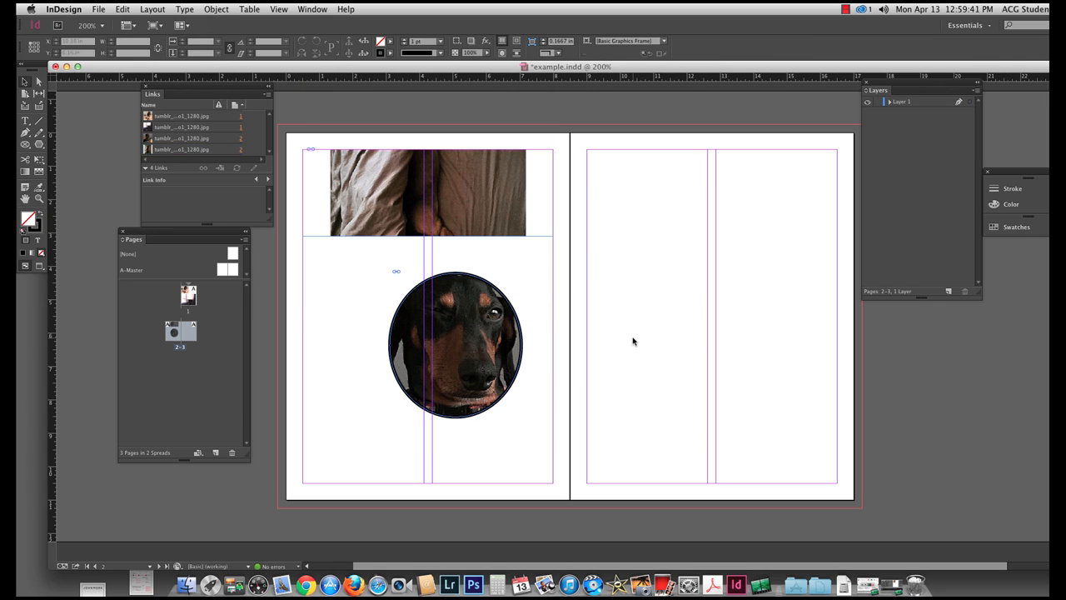
Try to rotate the image content in the upper page 2 frame 90° clockwise.
left_click(460, 215)
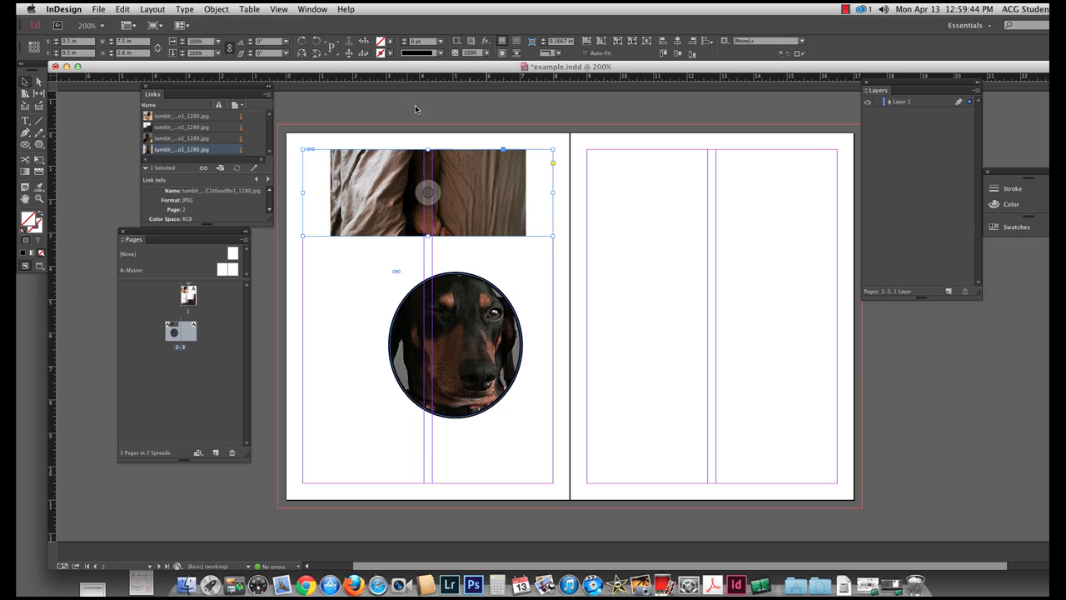
left_click(428, 195)
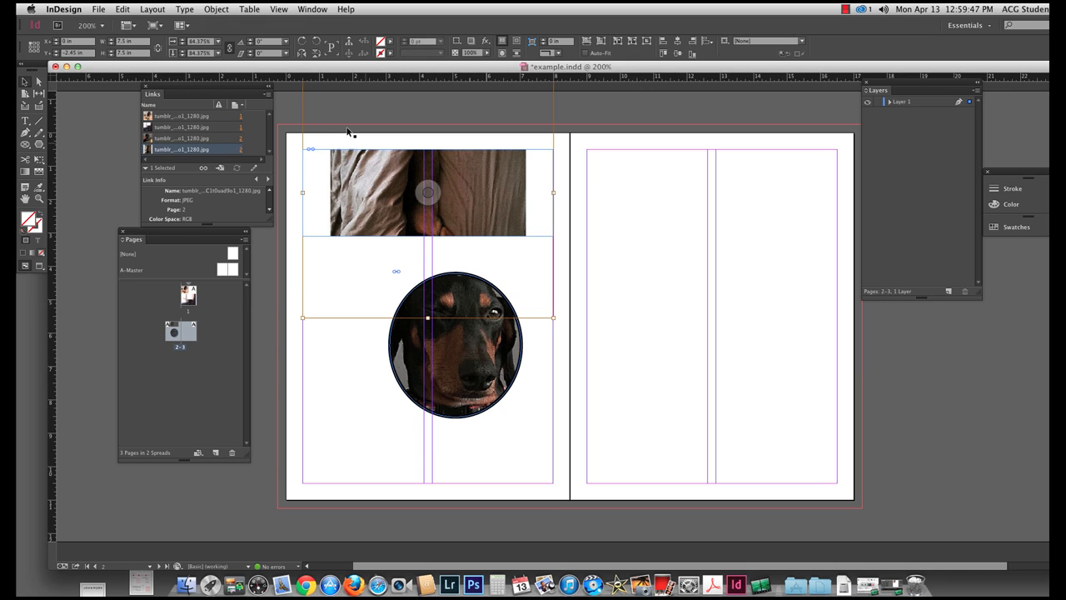
left_click(217, 8)
mouse_move(250, 23)
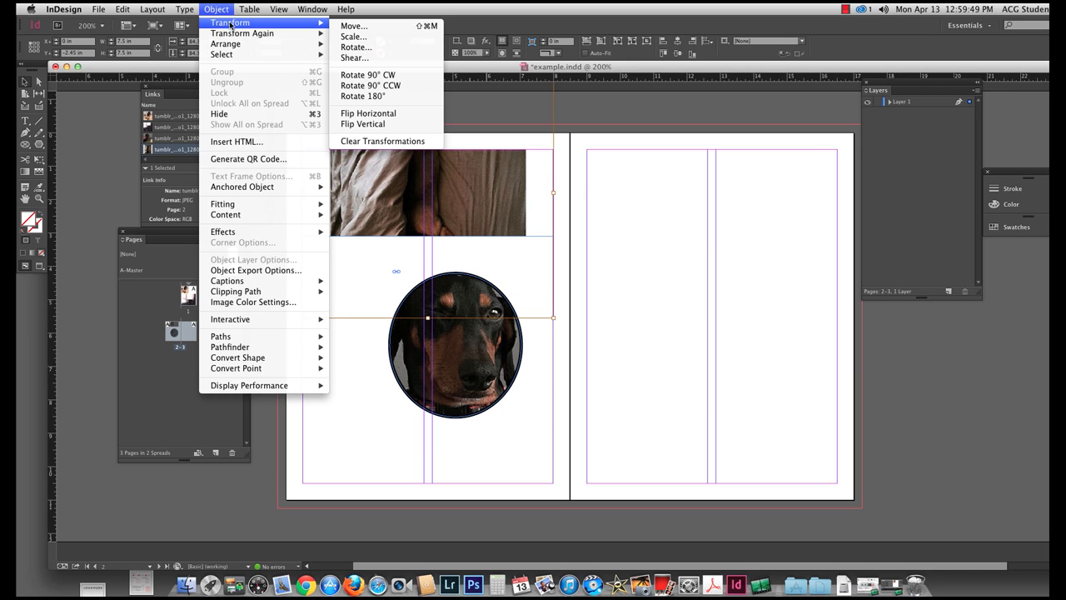
left_click(387, 75)
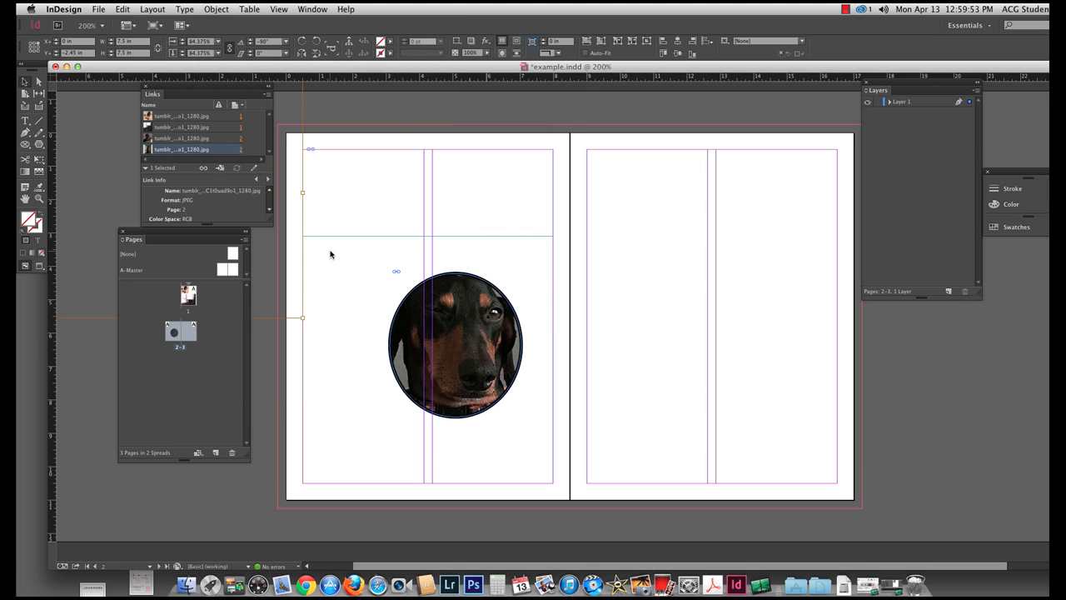
Move the Links and Pages panels lower to clear the pasteboard beside page 2.
left_click_drag(313, 258, 650, 320)
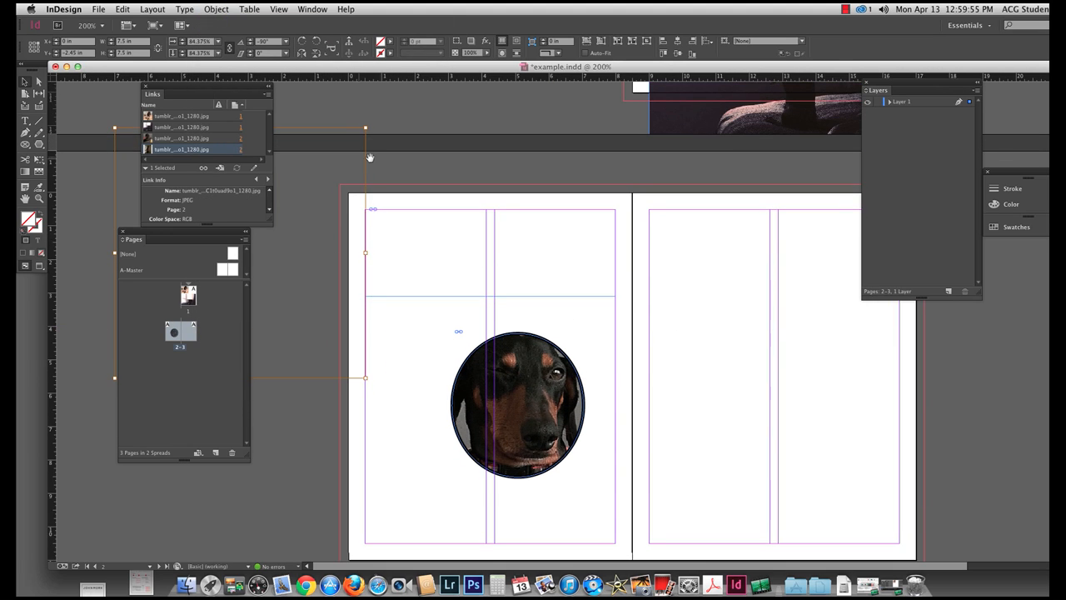
left_click_drag(209, 90, 170, 458)
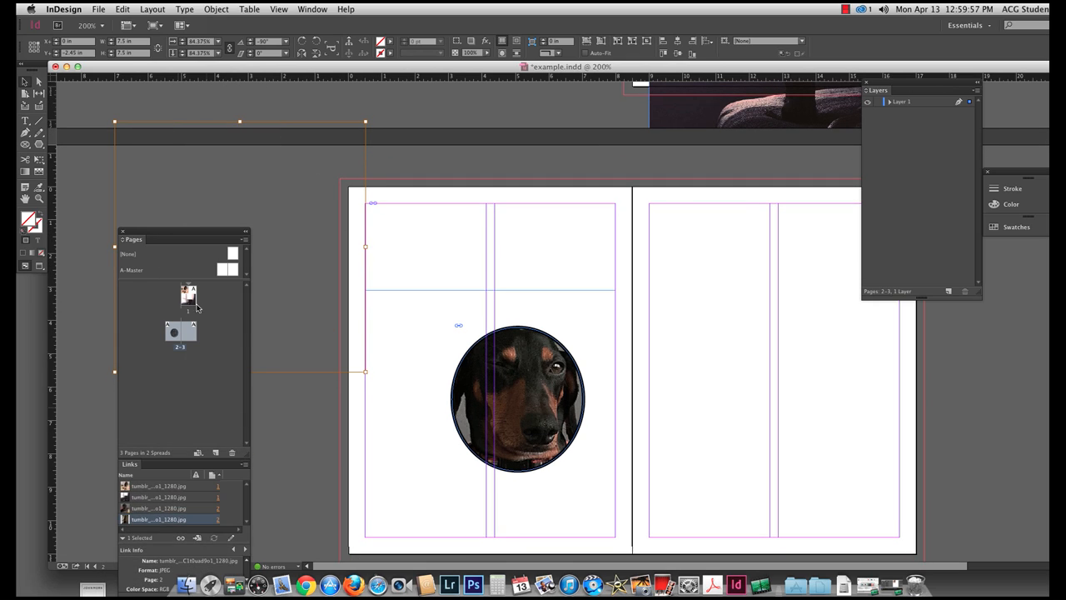
left_click_drag(181, 239, 158, 392)
left_click(313, 140)
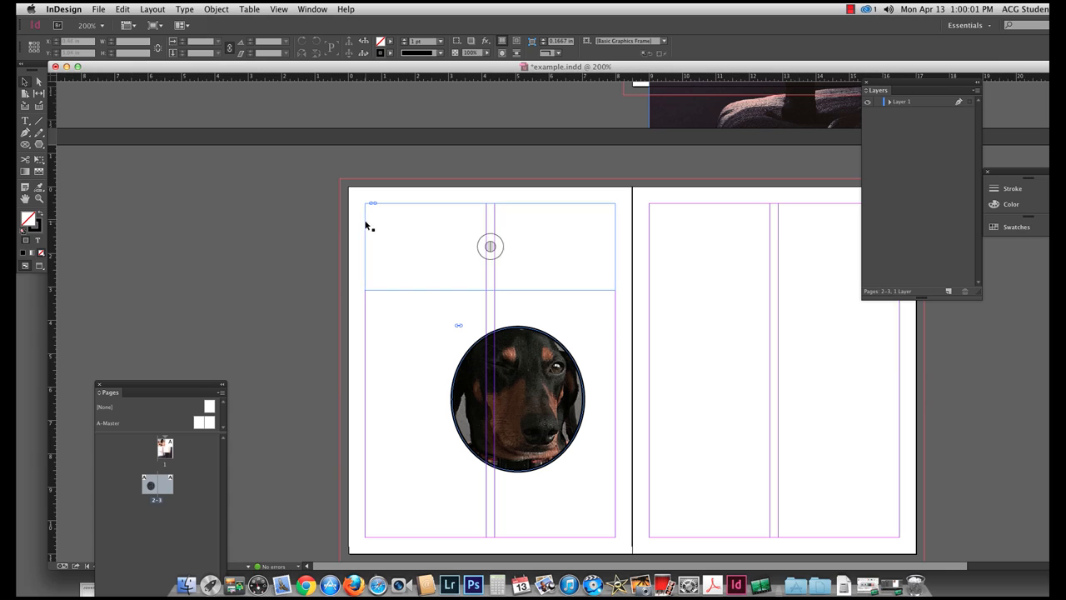
Try moving the upper frame to about X 3.18 in, Y 0.7 in, and undo that move and the image rotation.
left_click(389, 205)
left_click_drag(389, 202, 479, 210)
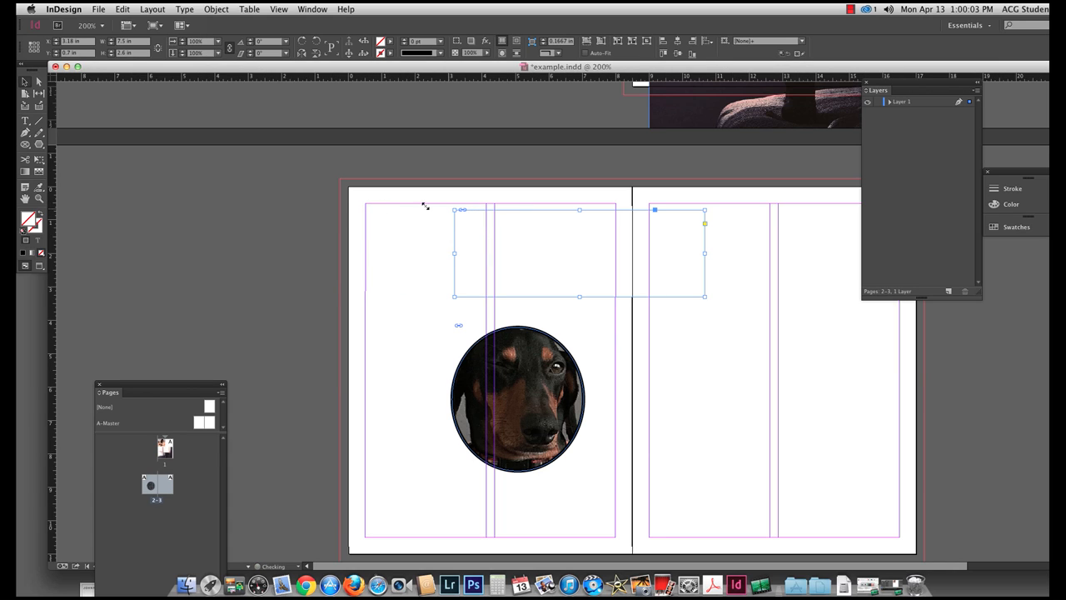
left_click_drag(150, 145, 436, 340)
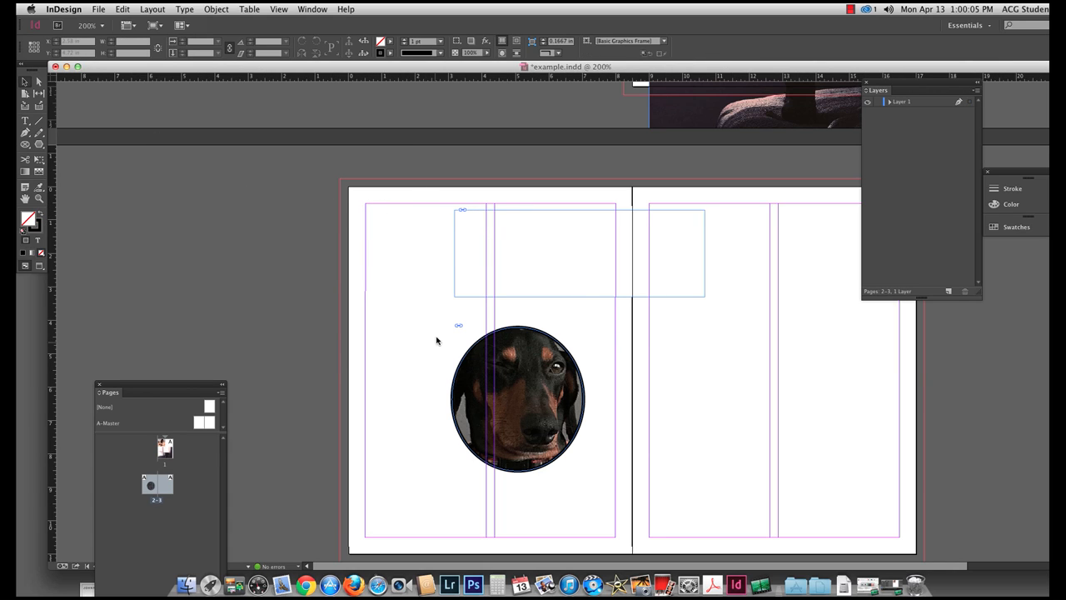
left_click_drag(83, 151, 438, 357)
key("super+z")
key("super+z")
Flip the image content horizontally and move it back into the upper page 2 frame, at about X 6.84 in, Y -1.68 in.
left_click(147, 8)
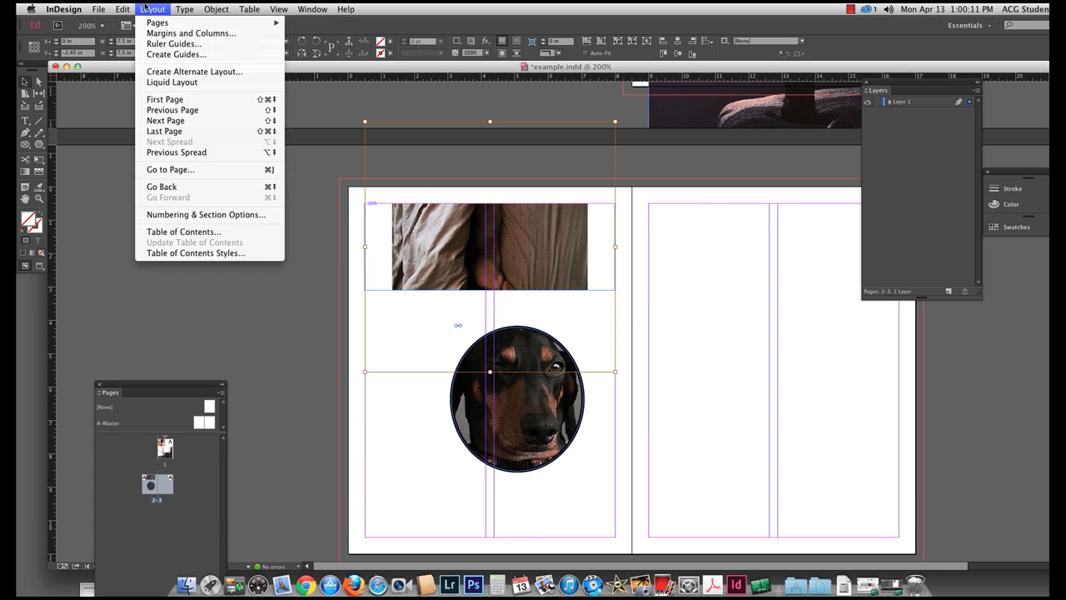
mouse_move(215, 8)
mouse_move(288, 25)
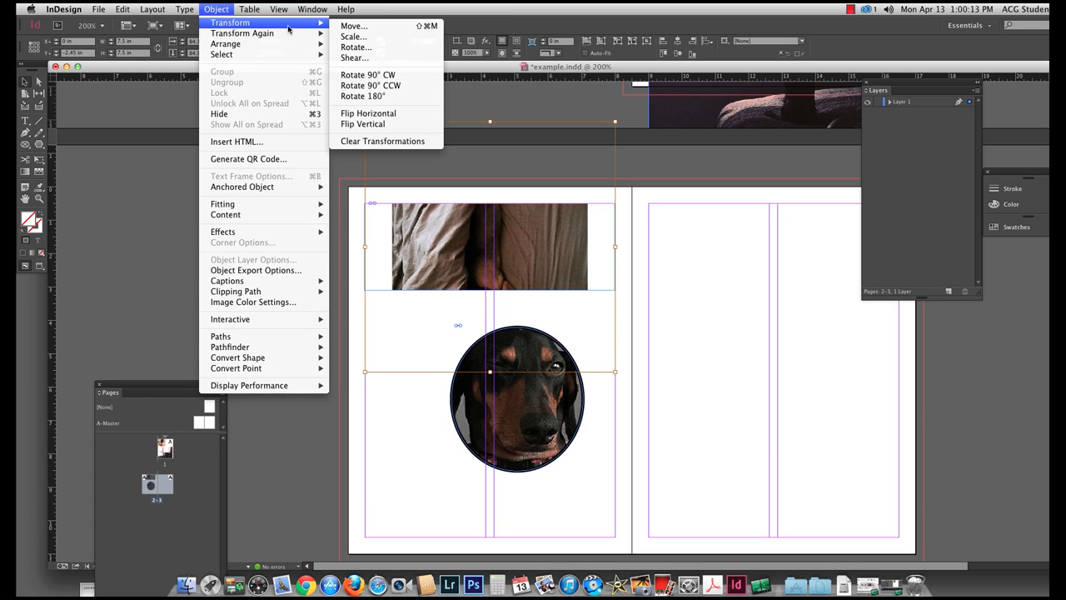
left_click(395, 114)
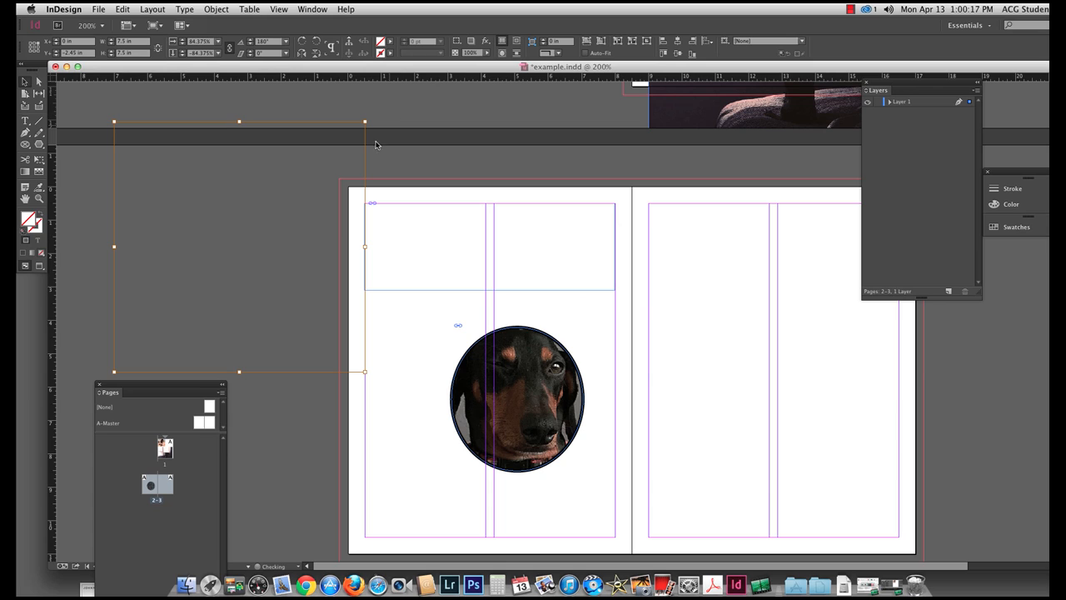
left_click_drag(252, 125, 480, 150)
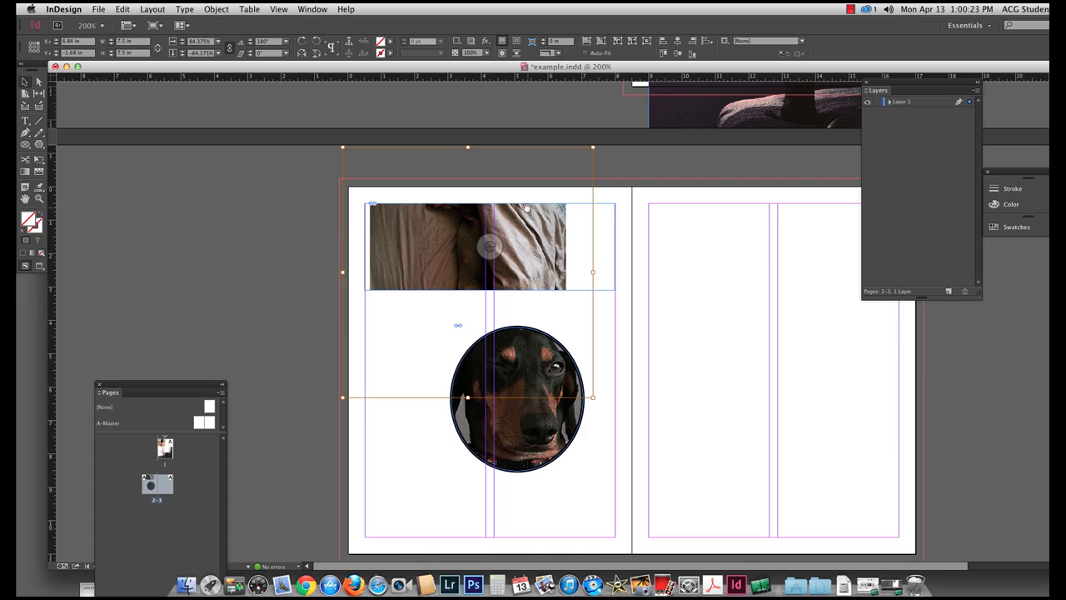
left_click(614, 255)
left_click(680, 378)
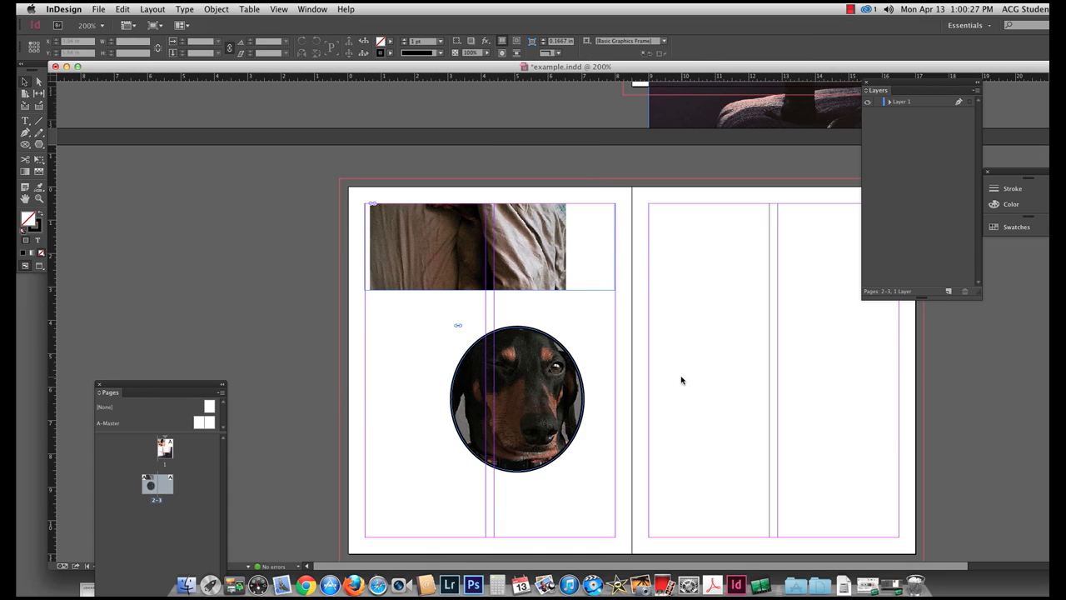
Draw a closed, curved crescent-like frame about 6.53 × 6.61 in on page 3 with the Pen tool.
scroll(661, 384, "right", 4)
scroll(661, 383, "down", 2)
left_click(38, 132)
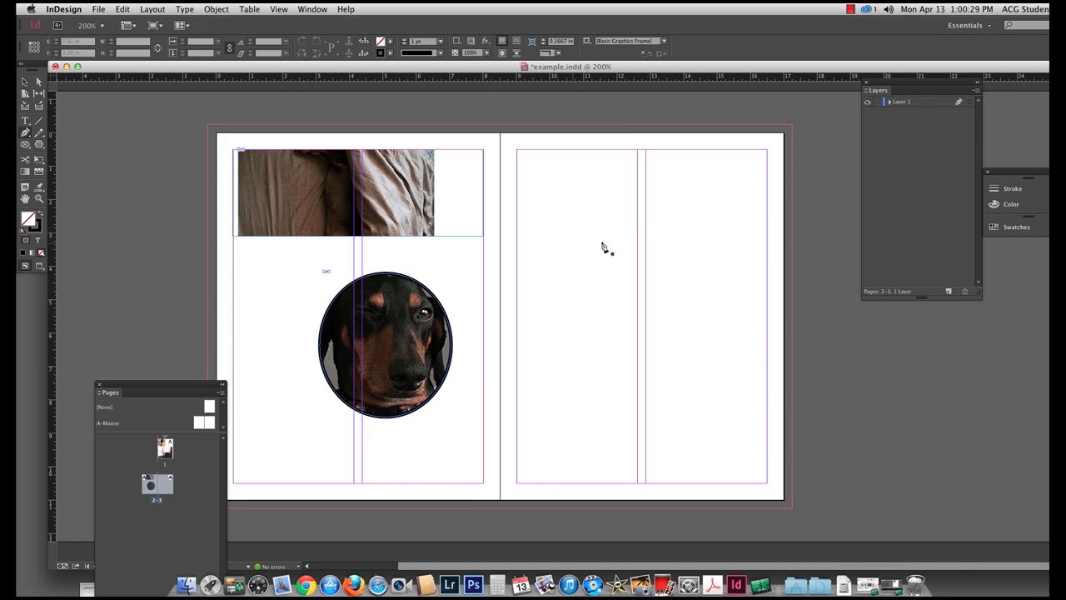
left_click_drag(581, 180, 516, 377)
left_click_drag(615, 423, 673, 434)
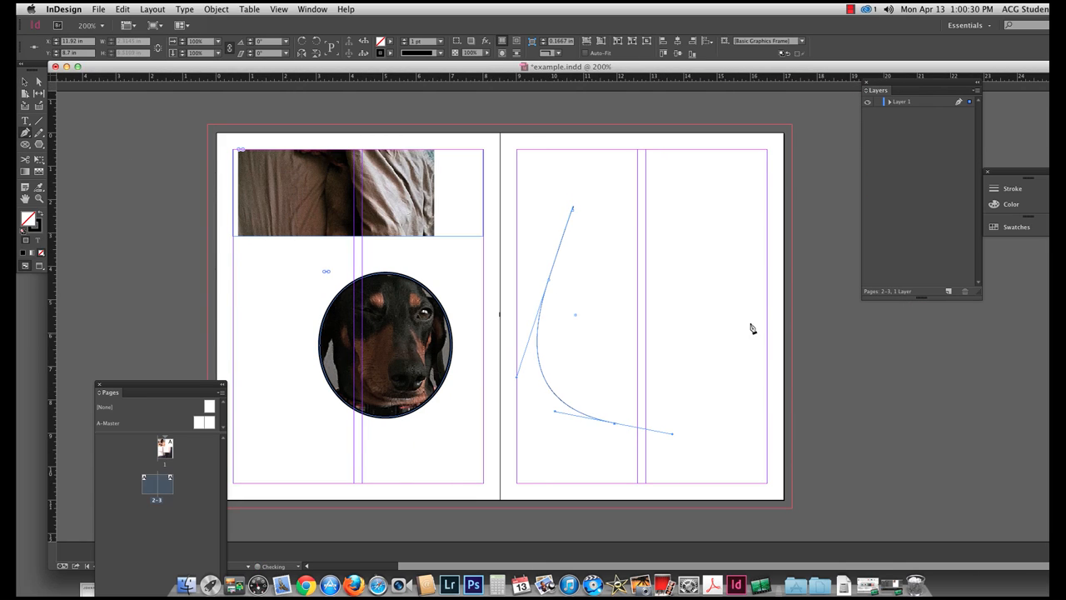
left_click_drag(752, 315, 729, 207)
left_click_drag(638, 367, 573, 380)
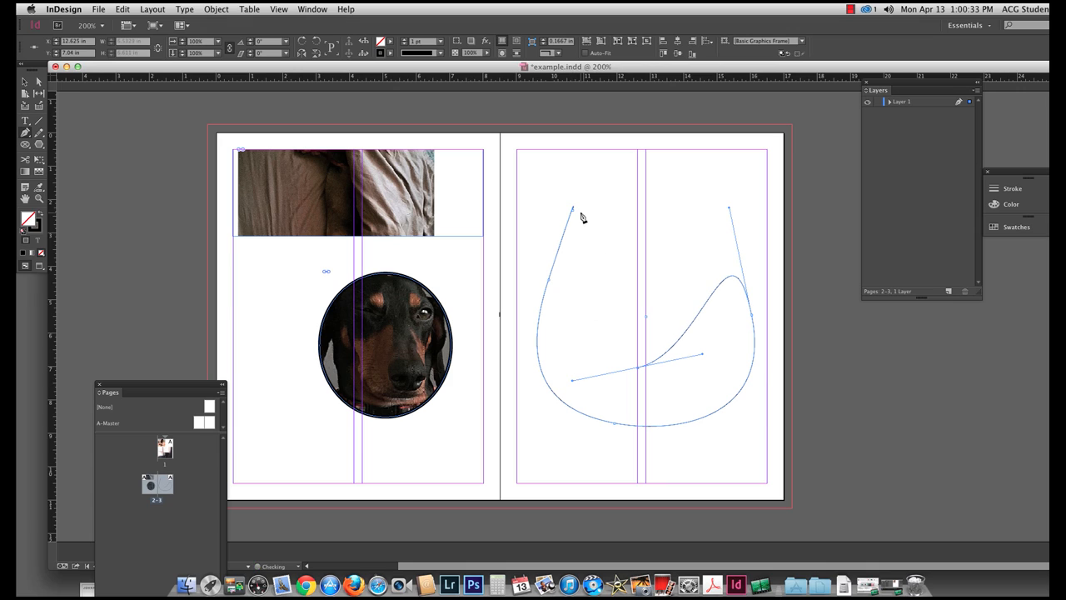
left_click_drag(573, 212, 580, 180)
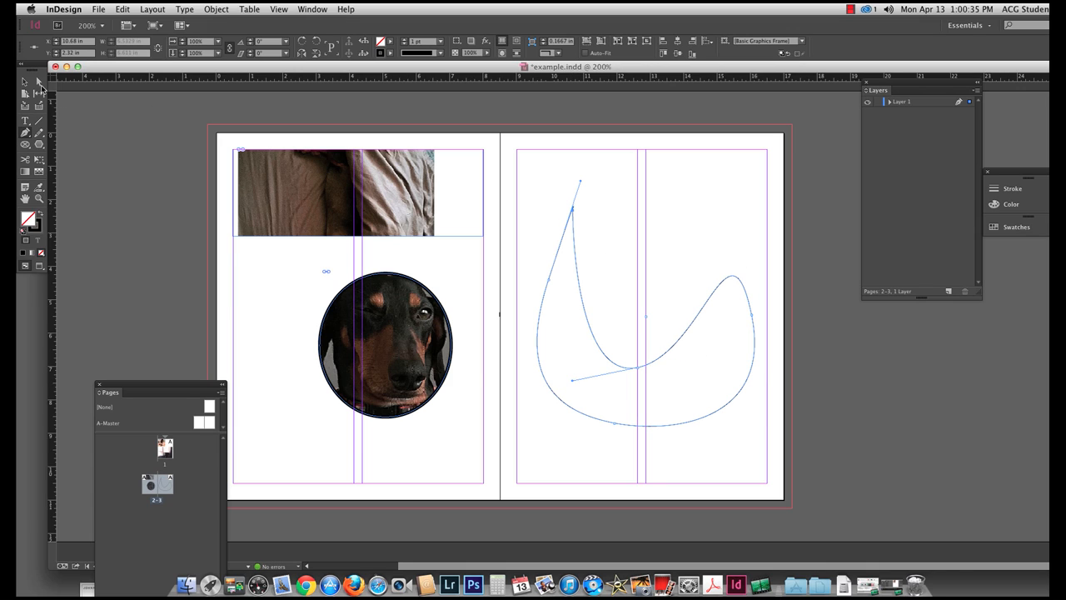
Place the image tumblr_nm3f2145an1t0uad9o1_1280.jpg into the curved frame on page 3.
left_click(38, 80)
left_click(150, 197)
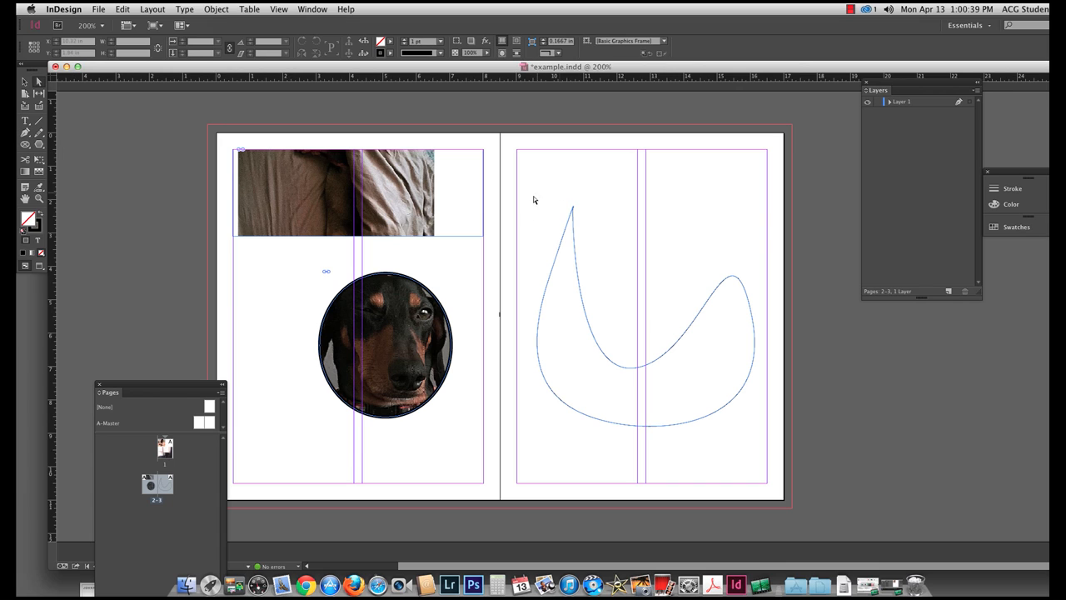
left_click_drag(534, 198, 821, 495)
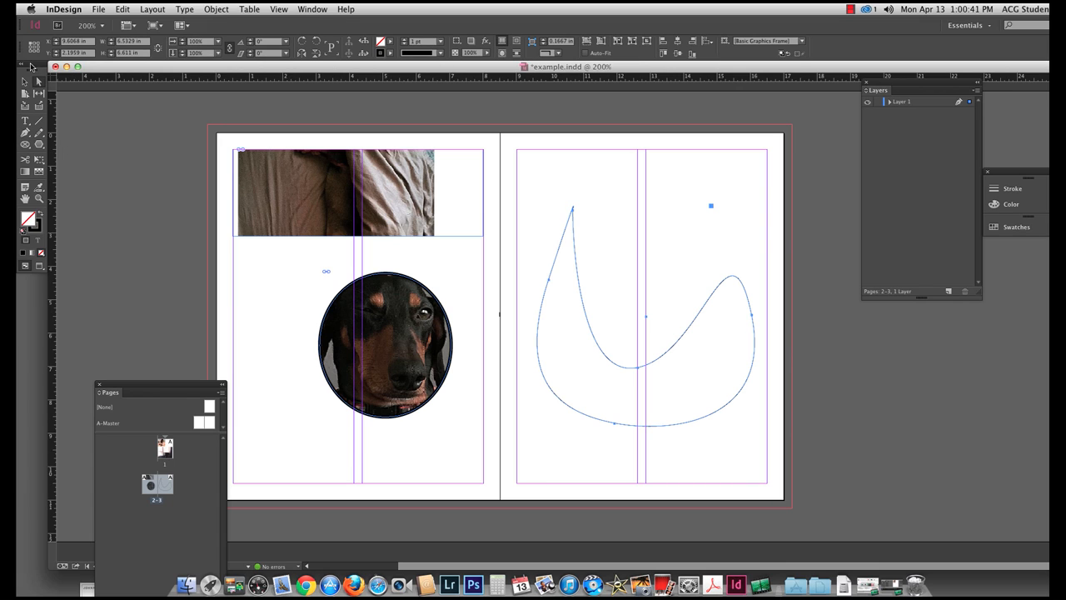
left_click(25, 81)
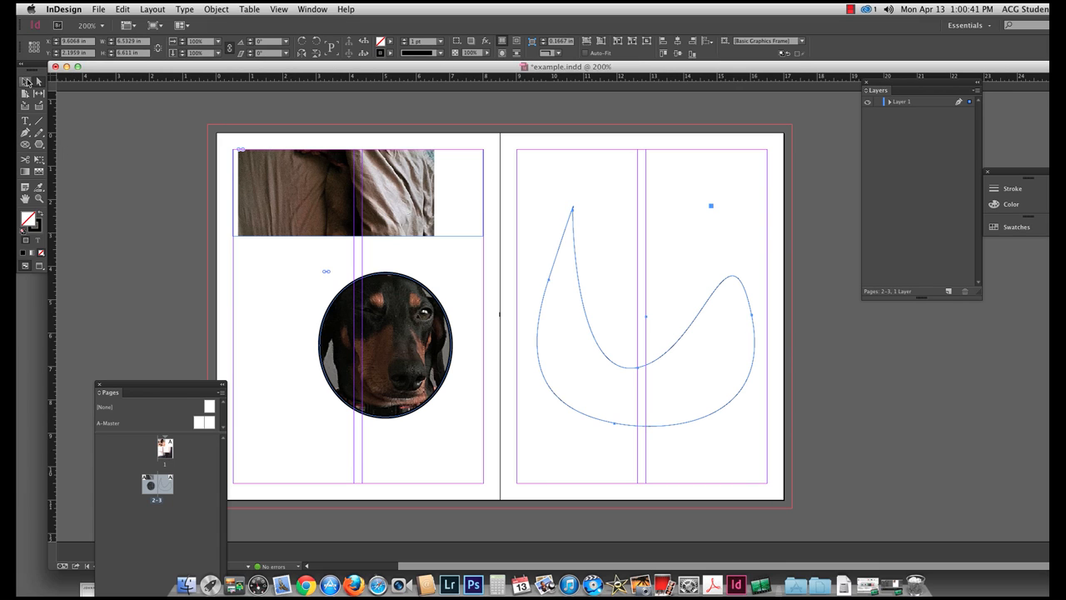
left_click(98, 8)
left_click(111, 141)
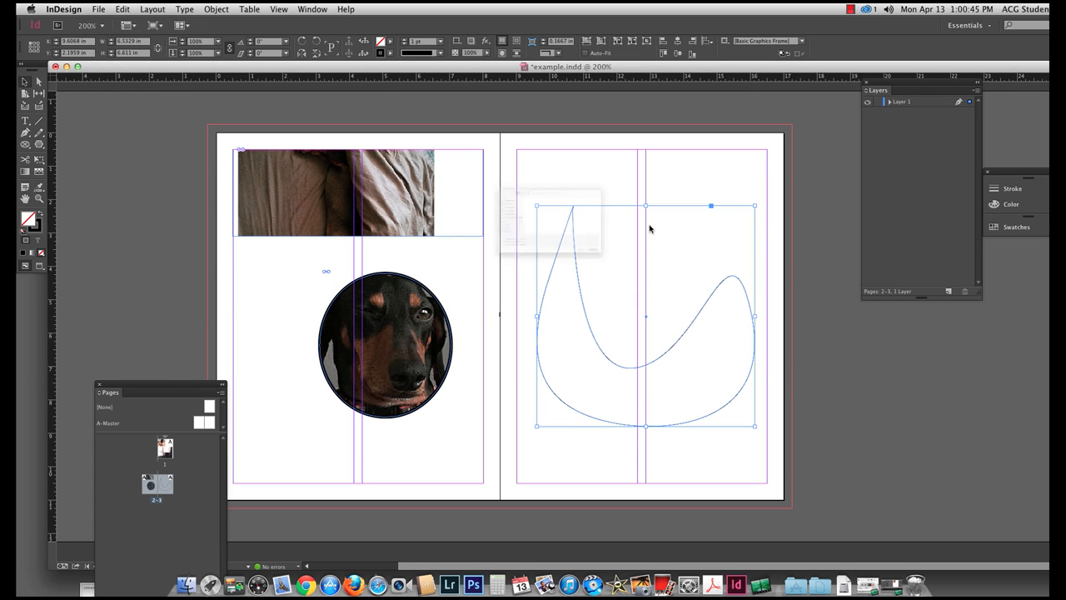
left_click(657, 162)
left_click(730, 341)
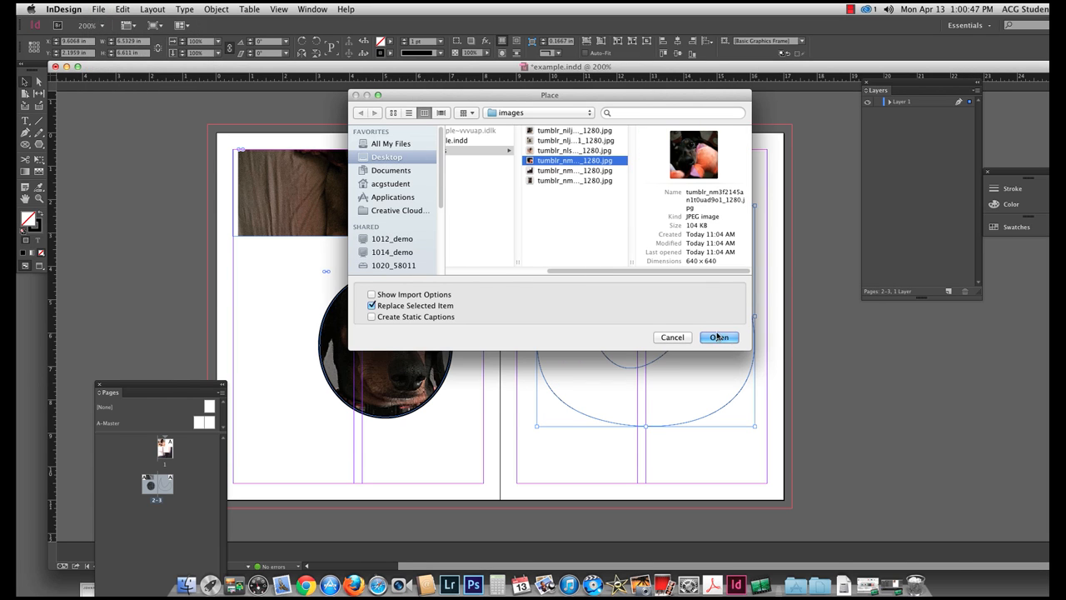
Scale the image content to fill the curved page 3 frame proportionally, and deselect it.
left_click(644, 393)
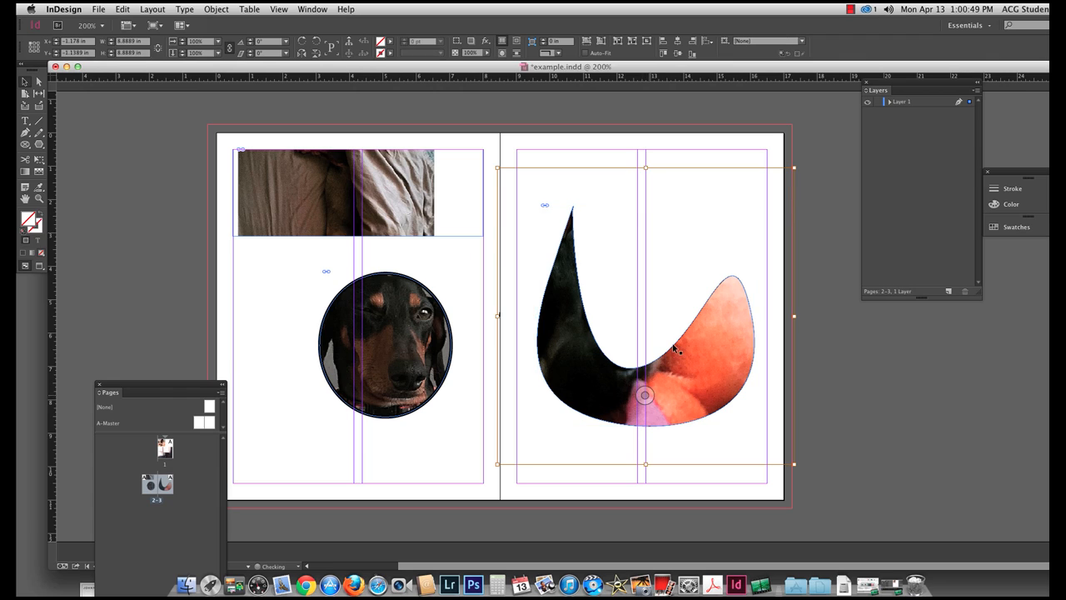
left_click(587, 42)
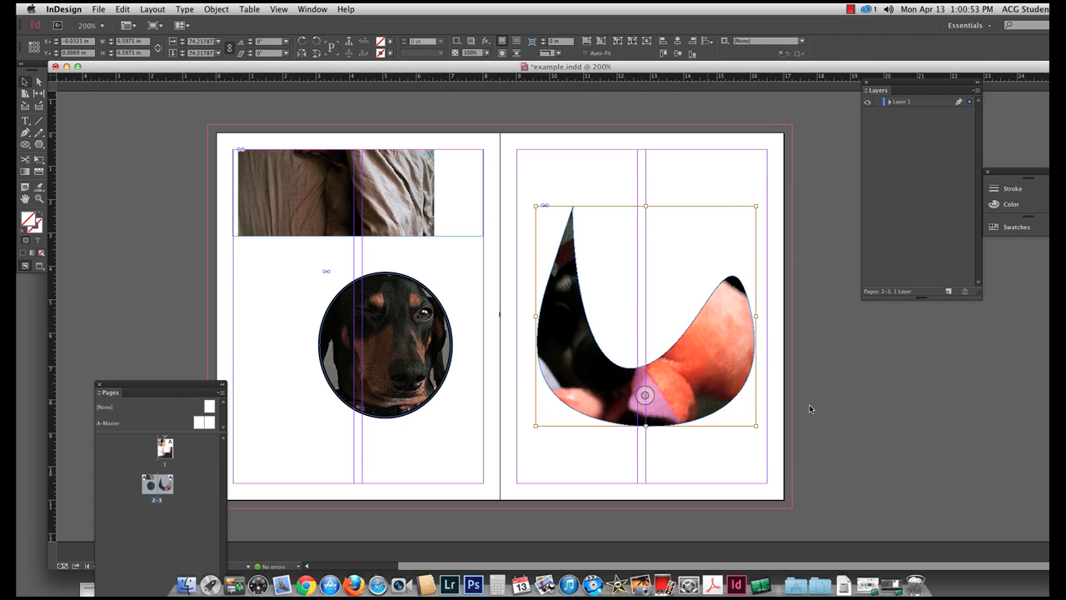
left_click(672, 441)
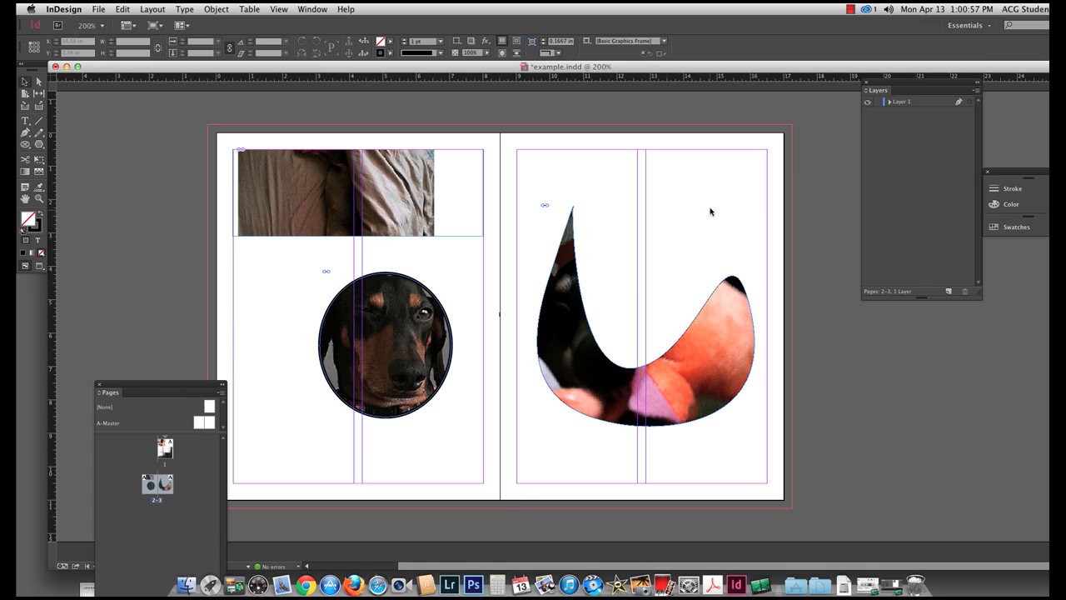
left_click(645, 395)
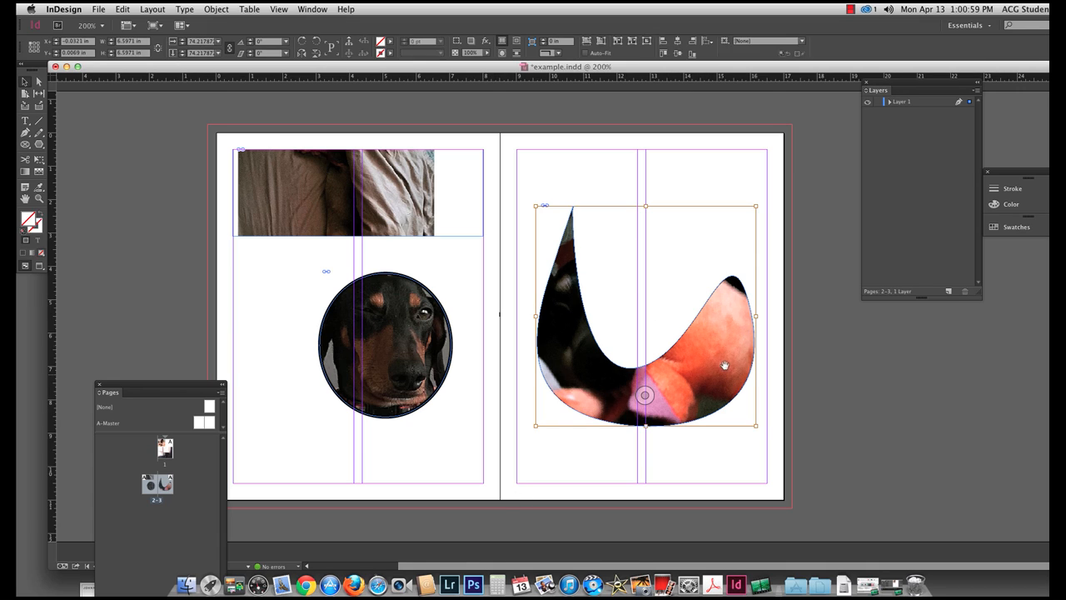
left_click(864, 353)
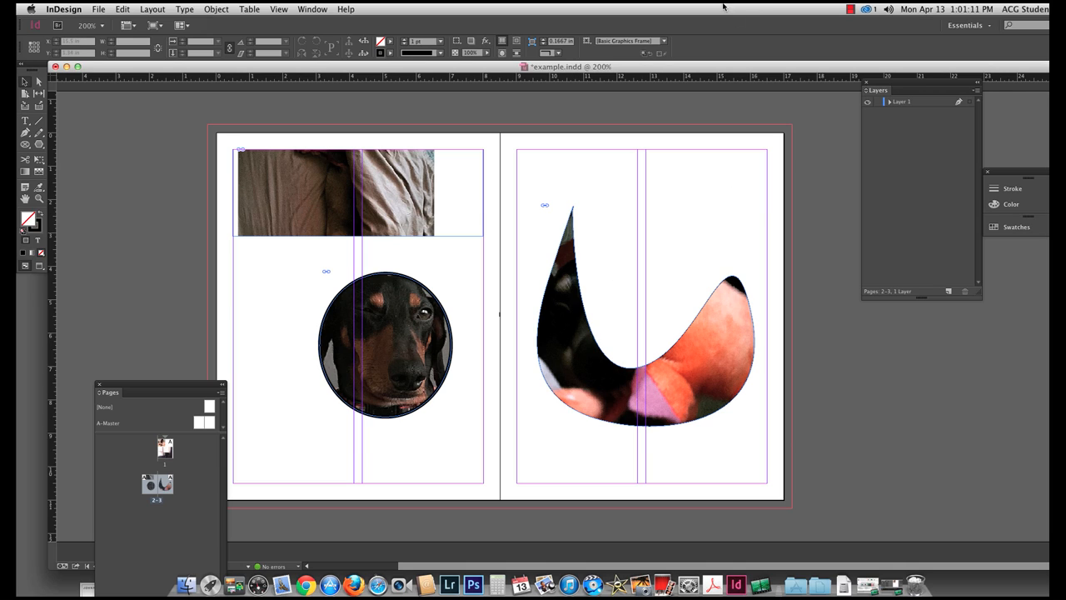
left_click(852, 11)
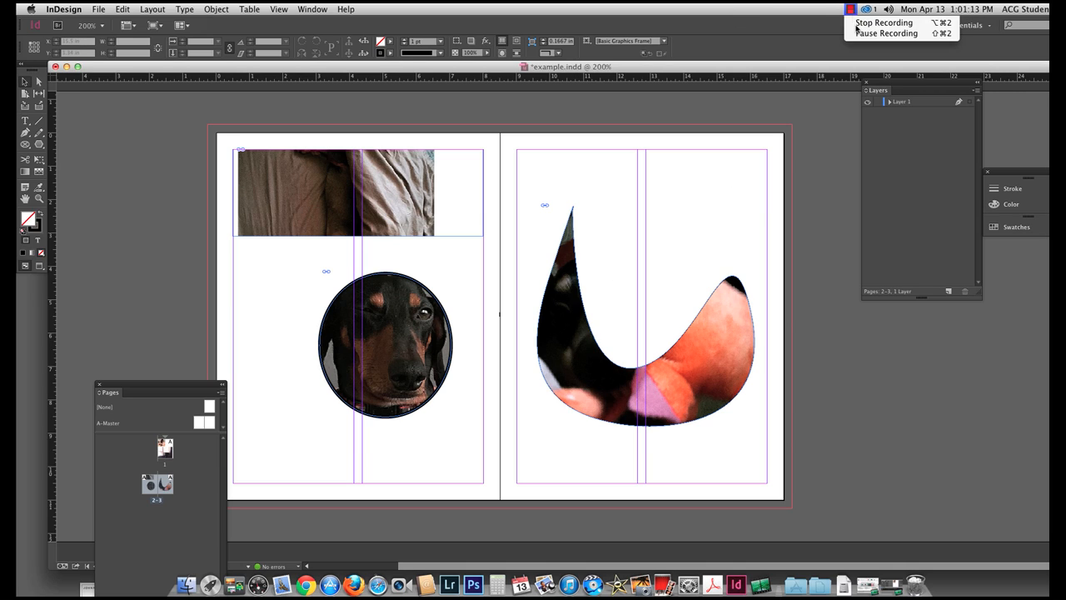